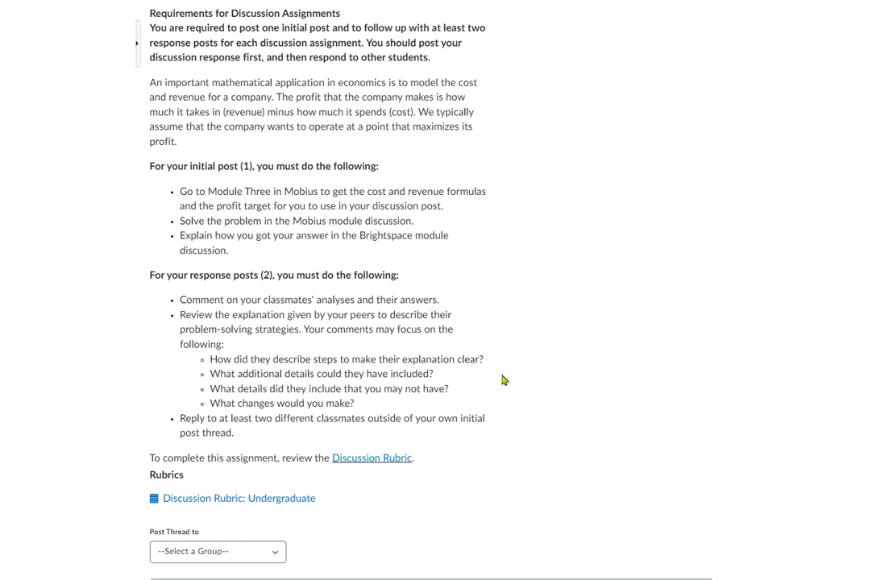
- Enter "Discussion Board #3" as the subject of the new discussion thread
{"action": "scroll", "coordinate": [503, 380], "scroll_direction": "down", "scroll_amount": 3}
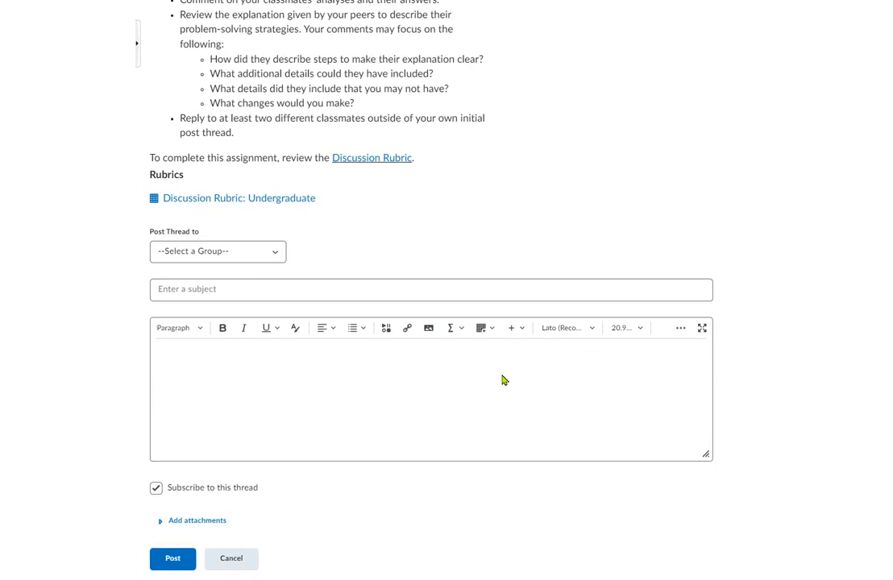
{"action": "scroll", "coordinate": [503, 379], "scroll_direction": "up", "scroll_amount": 6}
{"action": "scroll", "coordinate": [503, 380], "scroll_direction": "up", "scroll_amount": 4}
{"action": "scroll", "coordinate": [503, 379], "scroll_direction": "down", "scroll_amount": 4}
{"action": "scroll", "coordinate": [503, 380], "scroll_direction": "down", "scroll_amount": 7}
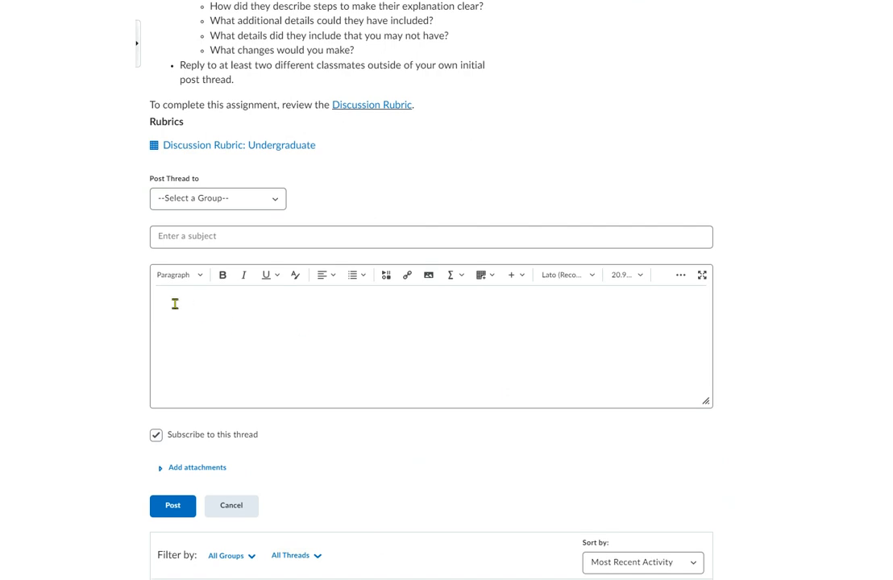
{"action": "scroll", "coordinate": [333, 337], "scroll_direction": "down", "scroll_amount": 1}
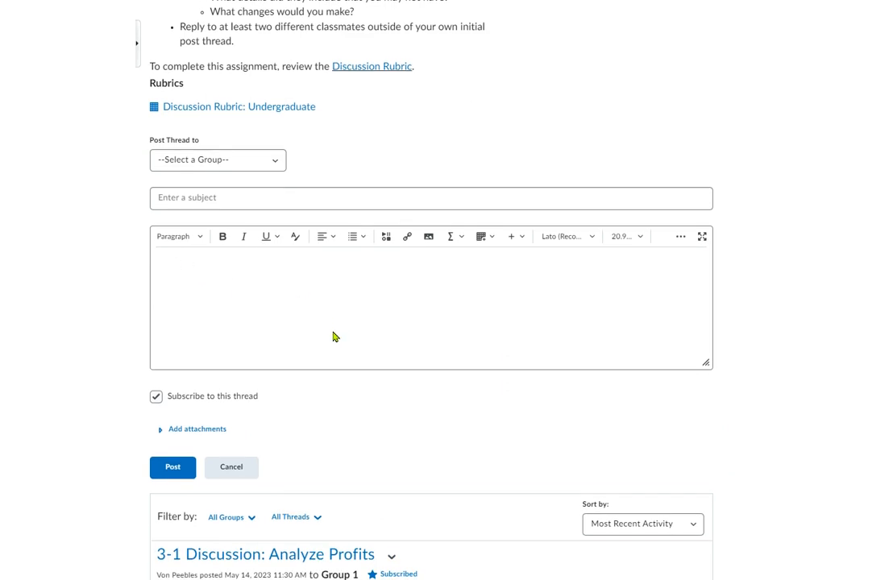
{"action": "left_click", "coordinate": [169, 196]}
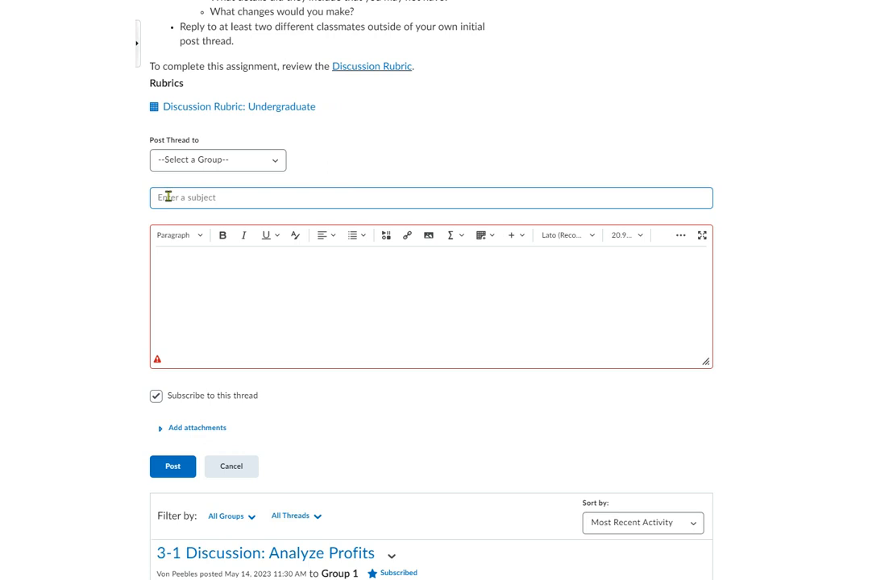
{"action": "type", "text": "Discussion Board #3"}
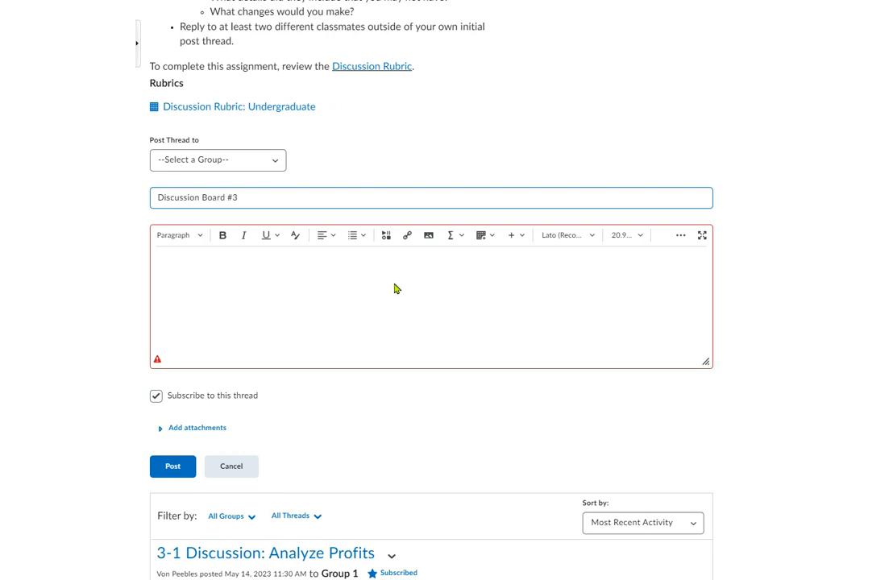
- Enlarge the post's message box downward to about two and a half times its height
{"action": "left_click", "coordinate": [184, 265]}
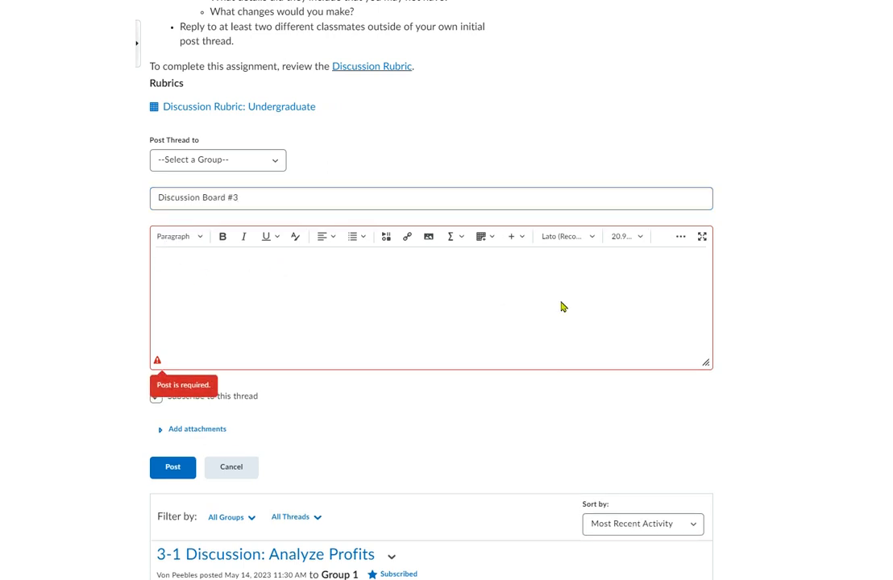
{"action": "scroll", "coordinate": [600, 310], "scroll_direction": "down", "scroll_amount": 2}
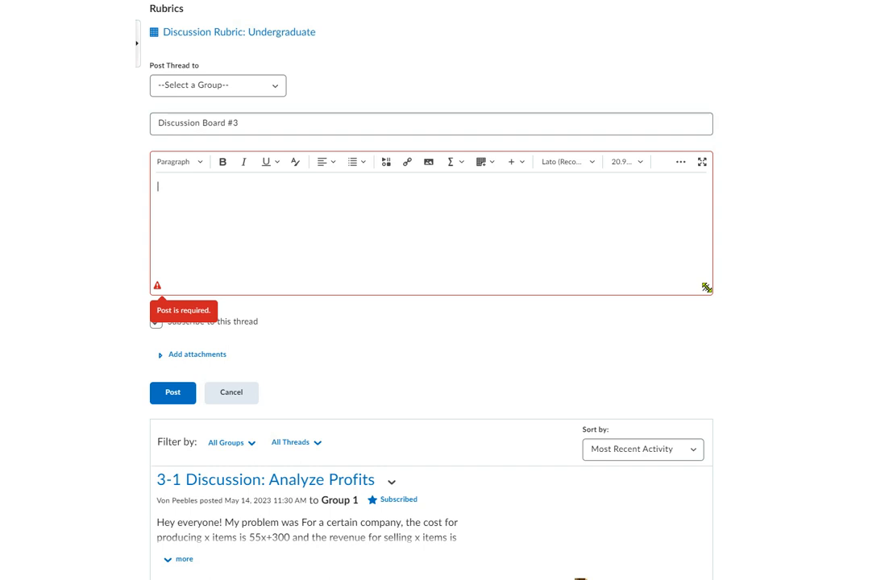
{"action": "left_click_drag", "start_coordinate": [706, 287], "coordinate": [720, 517]}
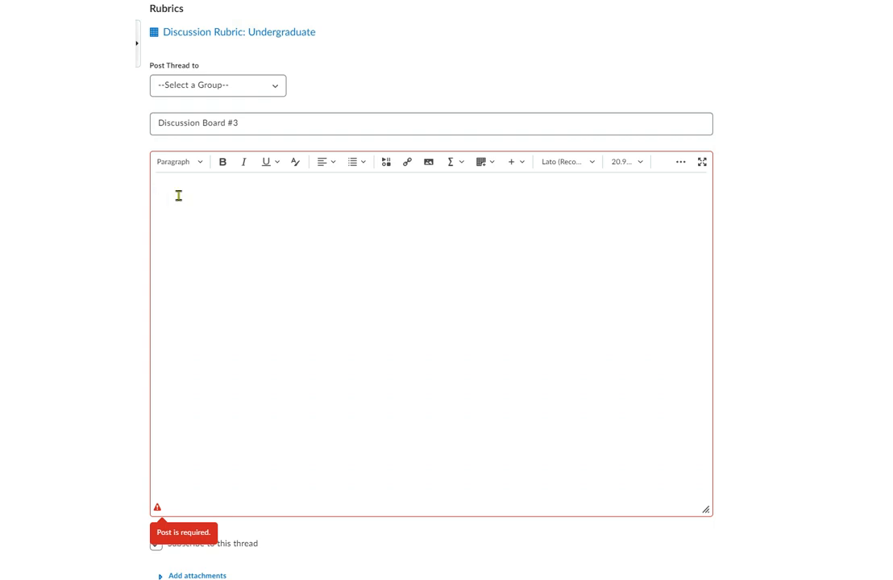
- Open the graphical equation editor for the post and enlarge its window to fit a longer formula
{"action": "left_click", "coordinate": [462, 165]}
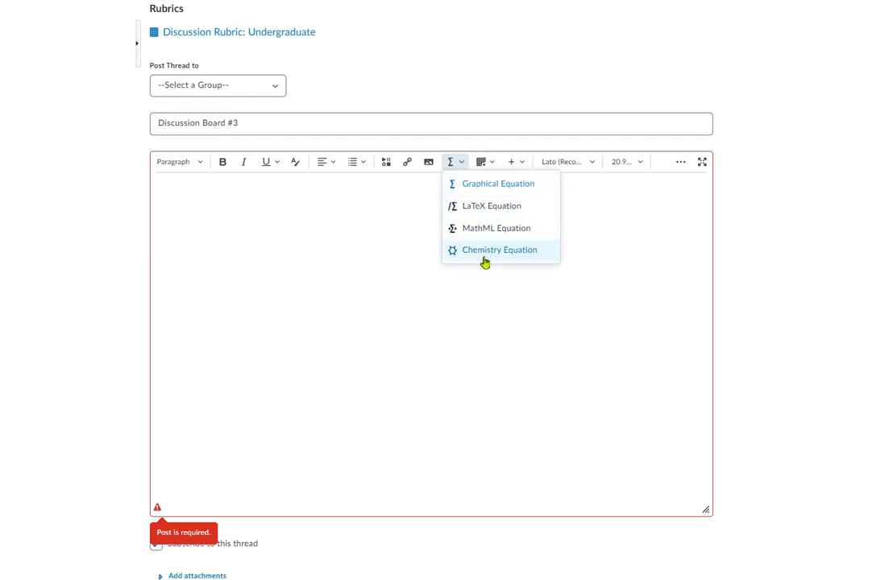
{"action": "left_click", "coordinate": [505, 186]}
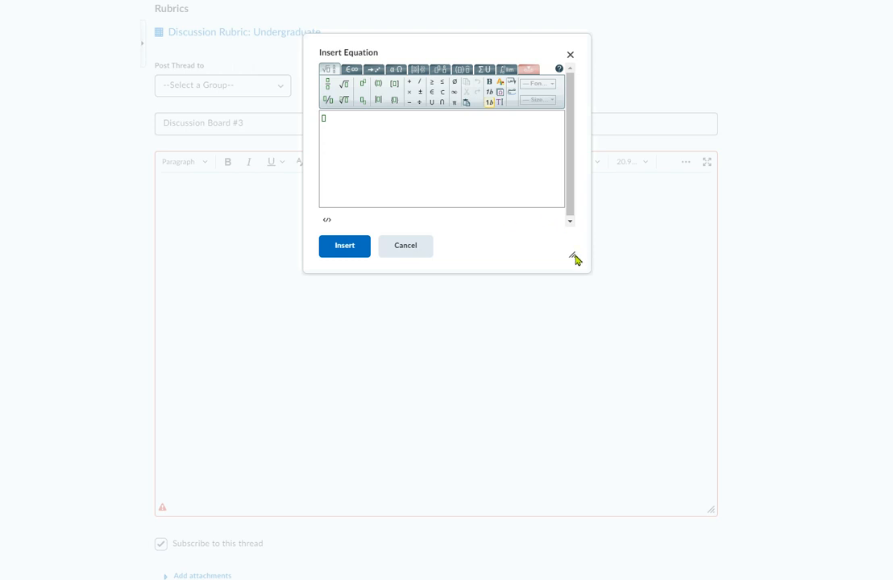
{"action": "left_click_drag", "start_coordinate": [572, 254], "coordinate": [743, 401]}
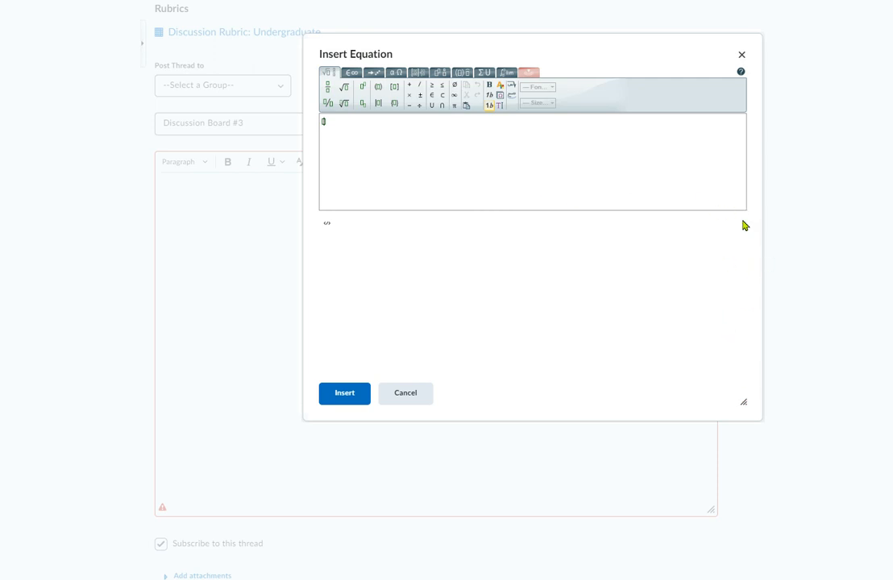
{"action": "left_click_drag", "start_coordinate": [741, 403], "coordinate": [714, 283]}
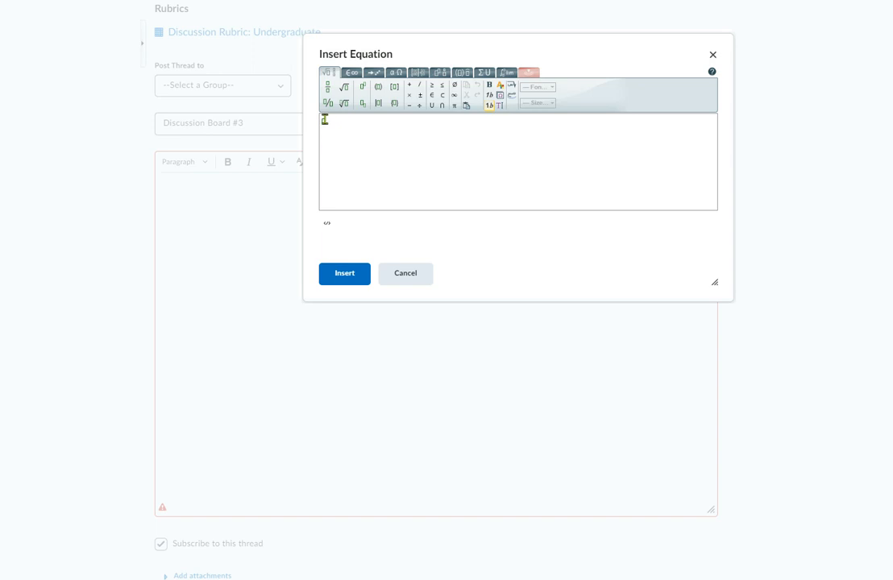
- Begin the quadratic formula with x = followed by a fraction whose numerator starts with −b ±
{"action": "type", "text": "x ="}
{"action": "left_click", "coordinate": [328, 90]}
{"action": "type", "text": "-"}
{"action": "type", "text": "b"}
{"action": "left_click", "coordinate": [421, 96]}
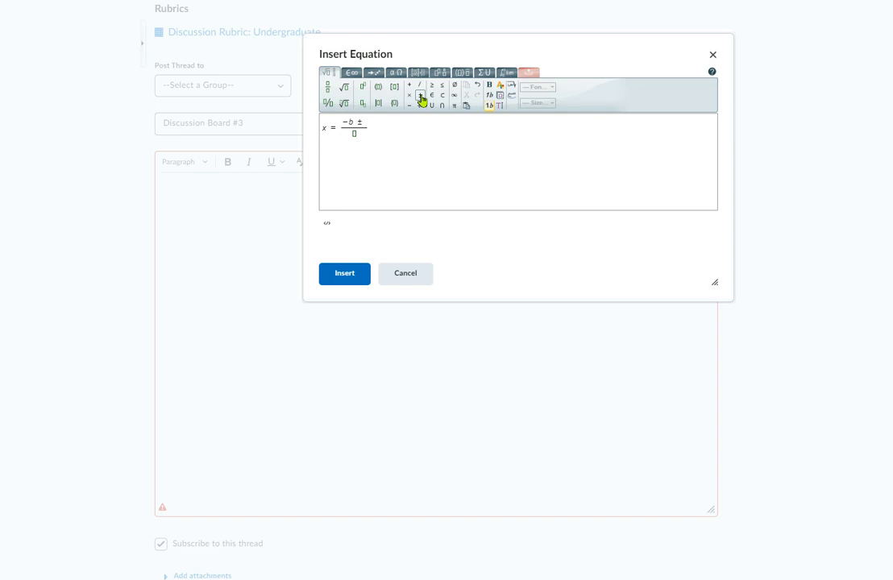
- Add the square root of b² − 4ac to the fraction's numerator after the ± sign
{"action": "left_click", "coordinate": [345, 88]}
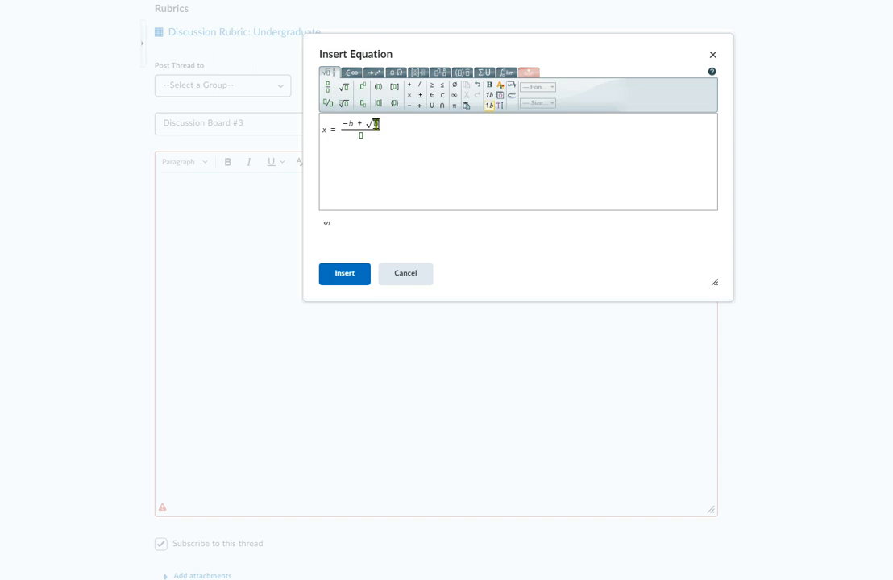
{"action": "type", "text": "b"}
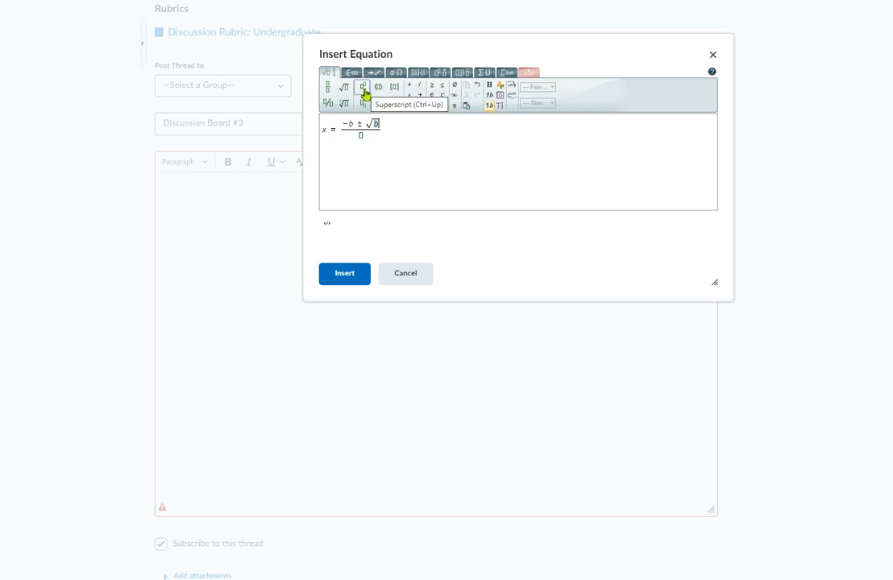
{"action": "left_click", "coordinate": [363, 88]}
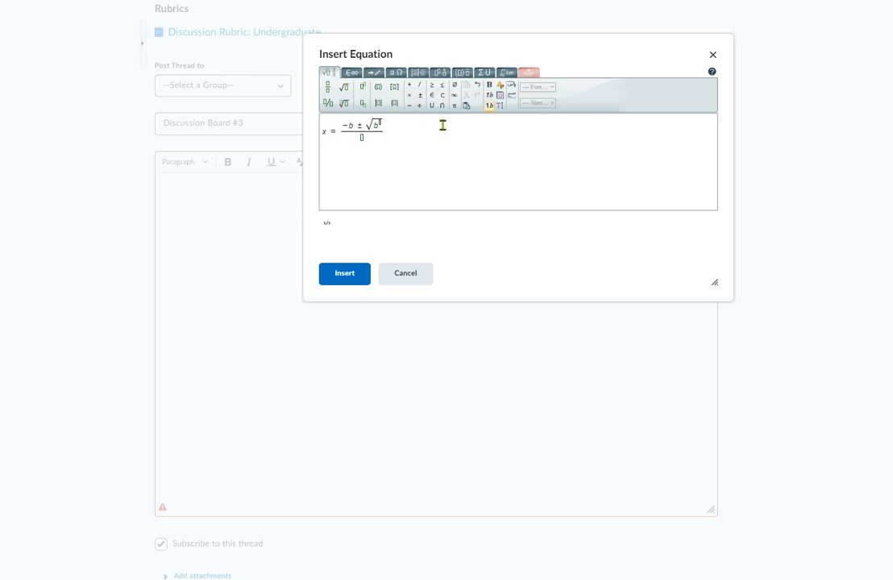
{"action": "type", "text": "2"}
{"action": "key", "text": "BackSpace"}
{"action": "type", "text": "2"}
{"action": "key", "text": "Right"}
{"action": "type", "text": "-"}
{"action": "type", "text": "4"}
{"action": "type", "text": "ac"}
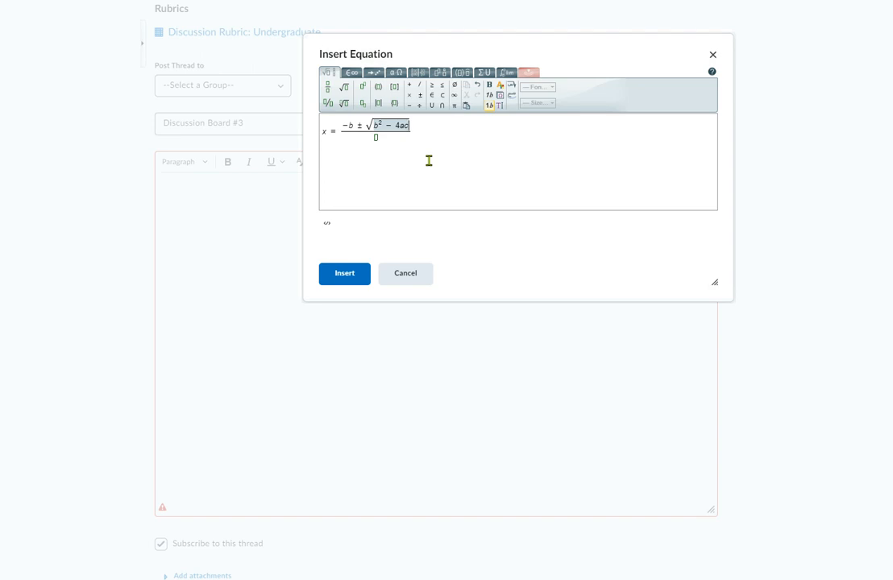
- Enter 2a as the fraction's denominator and insert the finished quadratic formula into the post
{"action": "key", "text": "Tab"}
{"action": "type", "text": "2a"}
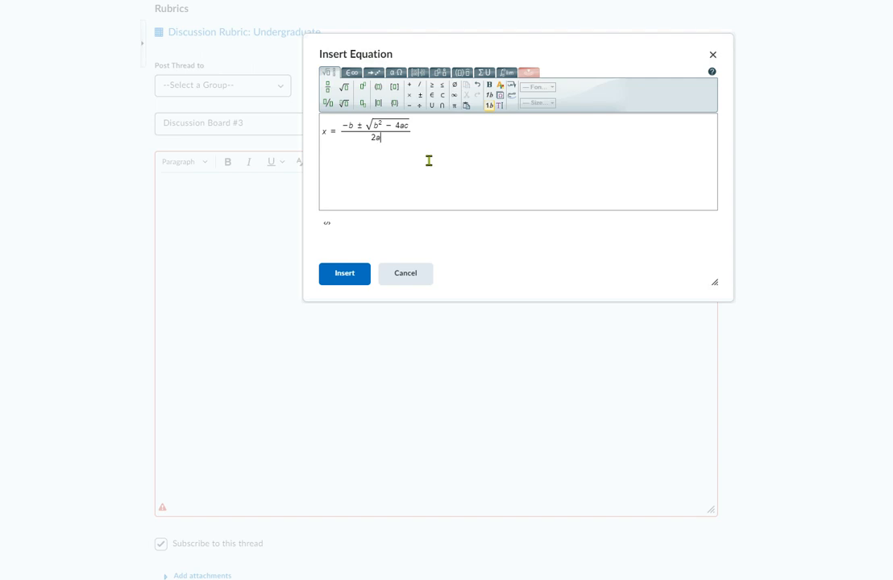
{"action": "left_click", "coordinate": [345, 273]}
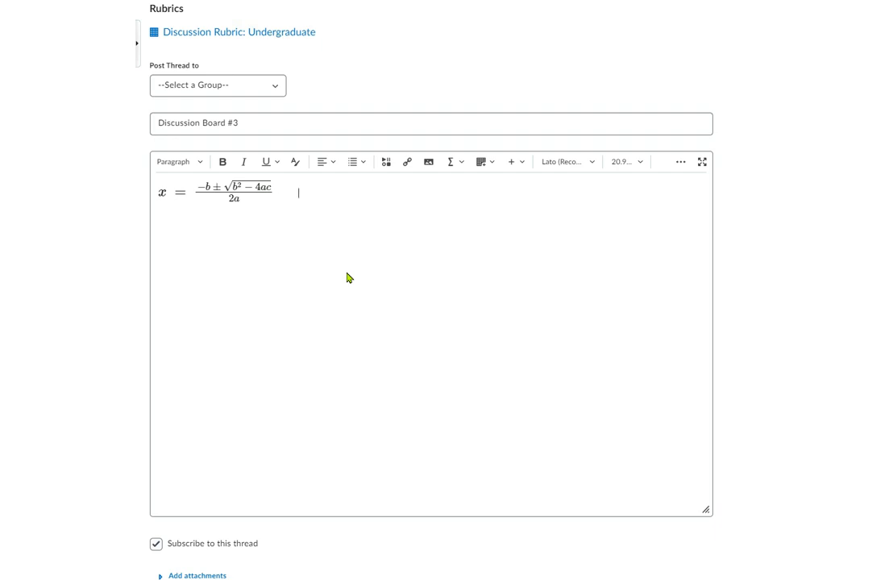
- Write "I will substitute the values of a, b, and c into the quadratic formula" after the inserted equation
{"action": "type", "text": "I will substitute"}
{"action": "key", "text": "BackSpace"}
{"action": "key", "text": "BackSpace"}
{"action": "key", "text": "BackSpace"}
{"action": "type", "text": "ute th"}
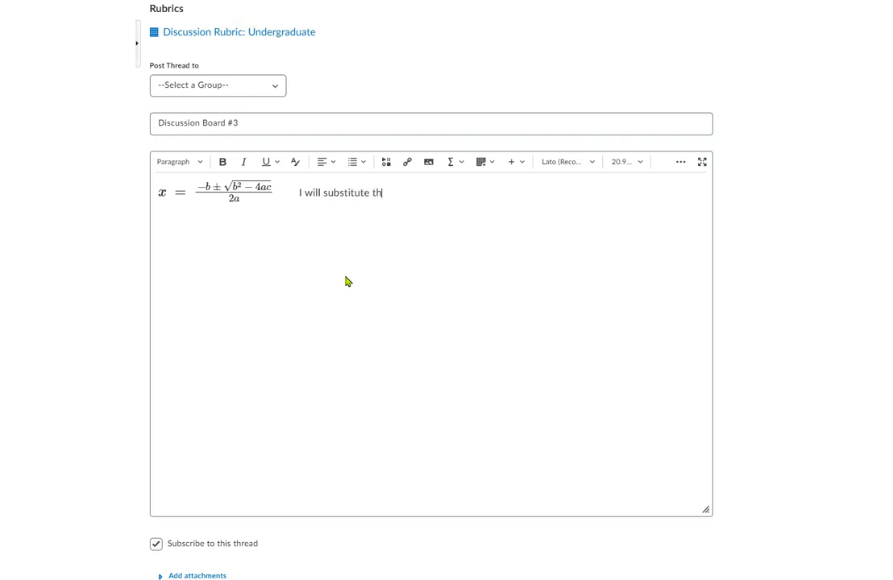
{"action": "type", "text": "e values of a, b, and c into t"}
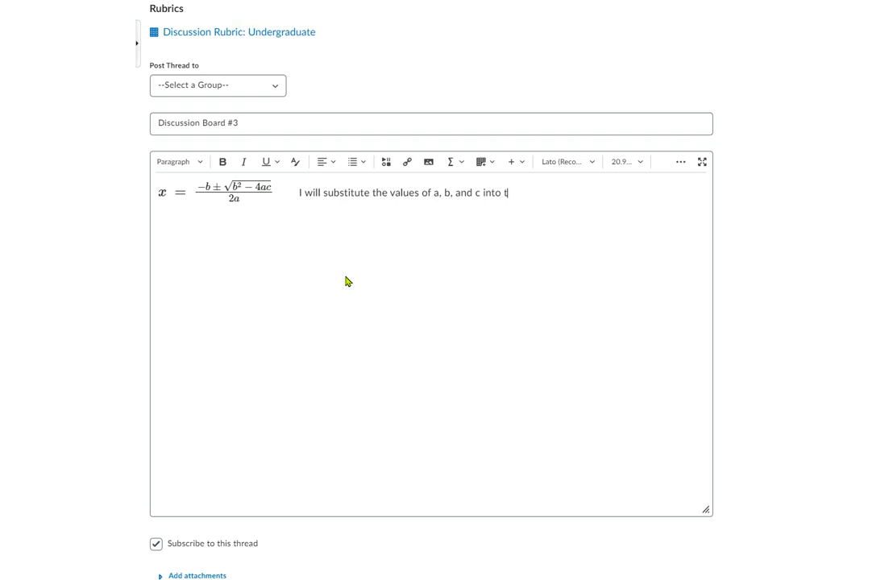
{"action": "type", "text": "he quad"}
{"action": "type", "text": "c formula"}
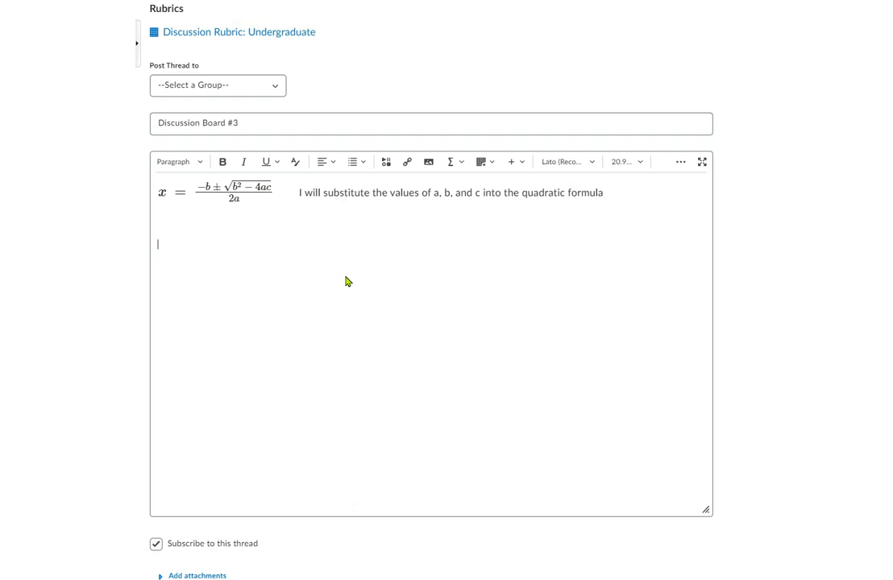
- Add the line "The value are: a = 2, b = 3, c = 4" below the formula, followed by blank space
{"action": "type", "text": "The value sof"}
{"action": "key", "text": "BackSpace"}
{"action": "key", "text": "BackSpace"}
{"action": "key", "text": "BackSpace"}
{"action": "key", "text": "BackSpace"}
{"action": "key", "text": "BackSpace"}
{"action": "type", "text": "are:  a = 2, b"}
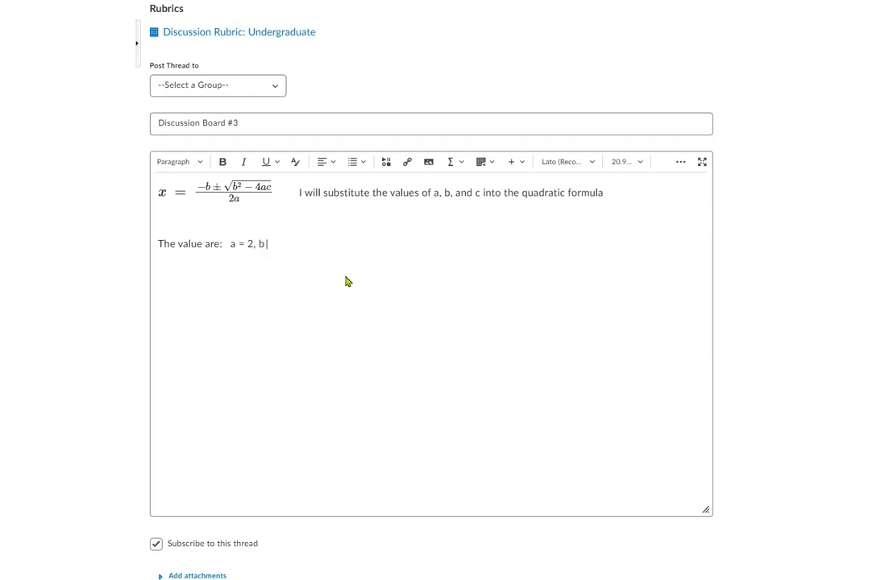
{"action": "type", "text": " = 3, c = 4"}
{"action": "key", "text": "Return"}
{"action": "key", "text": "Return"}
- Start a second graphical equation with x = and a fraction whose numerator begins with −3 ±
{"action": "left_click", "coordinate": [461, 164]}
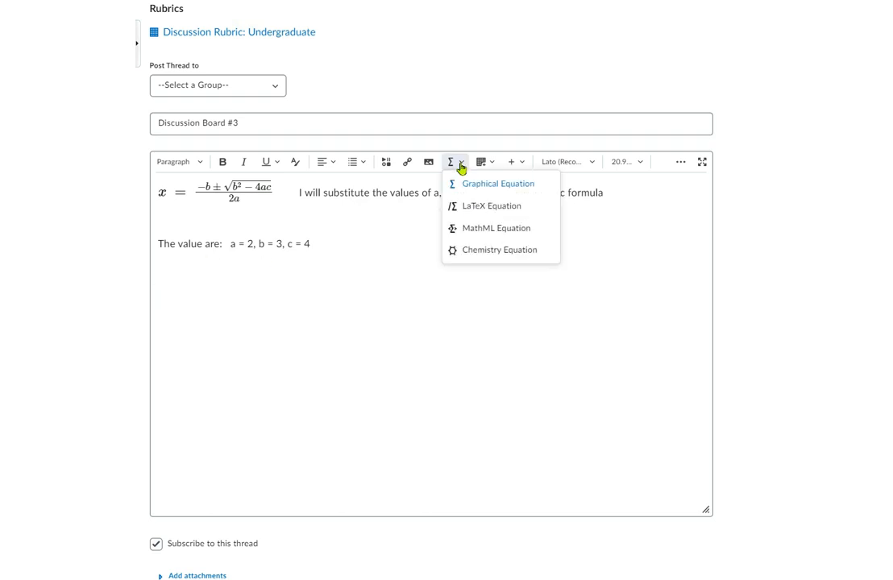
{"action": "left_click", "coordinate": [472, 185]}
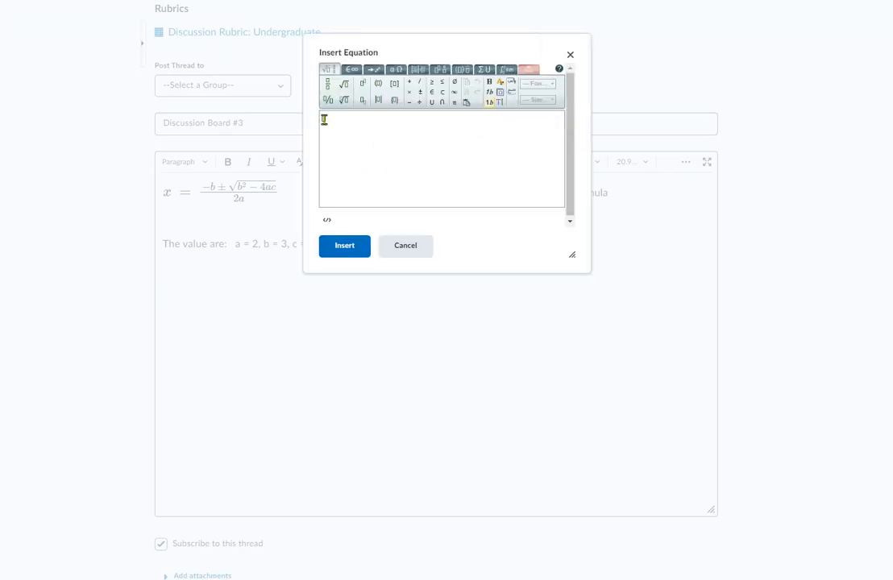
{"action": "type", "text": "x="}
{"action": "left_click", "coordinate": [327, 84]}
{"action": "type", "text": "-"}
{"action": "type", "text": "3"}
{"action": "left_click", "coordinate": [421, 93]}
- Add the square root of 3² − 4(2)(4) to the second equation's numerator
{"action": "left_click", "coordinate": [345, 87]}
{"action": "type", "text": "3"}
{"action": "left_click", "coordinate": [363, 91]}
{"action": "type", "text": "2"}
{"action": "key", "text": "Right"}
{"action": "type", "text": "-4"}
{"action": "type", "text": "("}
{"action": "type", "text": "2"}
{"action": "type", "text": ")"}
{"action": "type", "text": "(4"}
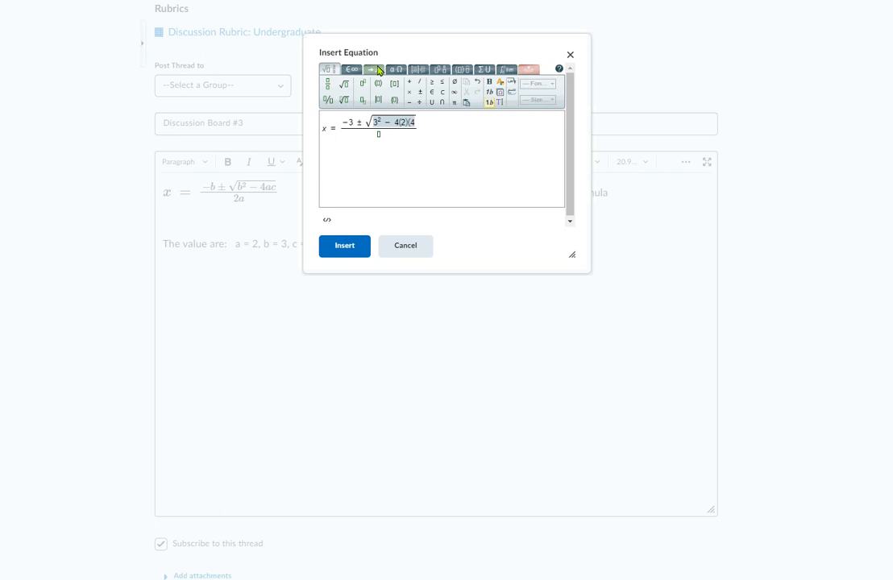
{"action": "type", "text": ")"}
- Enter 2(2) as the second equation's denominator and insert the equation into the post
{"action": "key", "text": "Tab"}
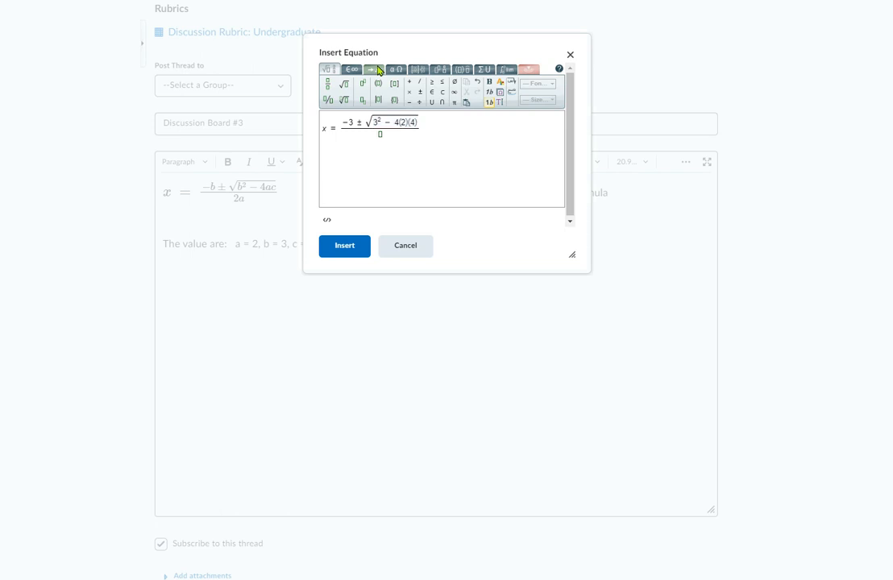
{"action": "type", "text": "2(2)"}
{"action": "left_click", "coordinate": [341, 246]}
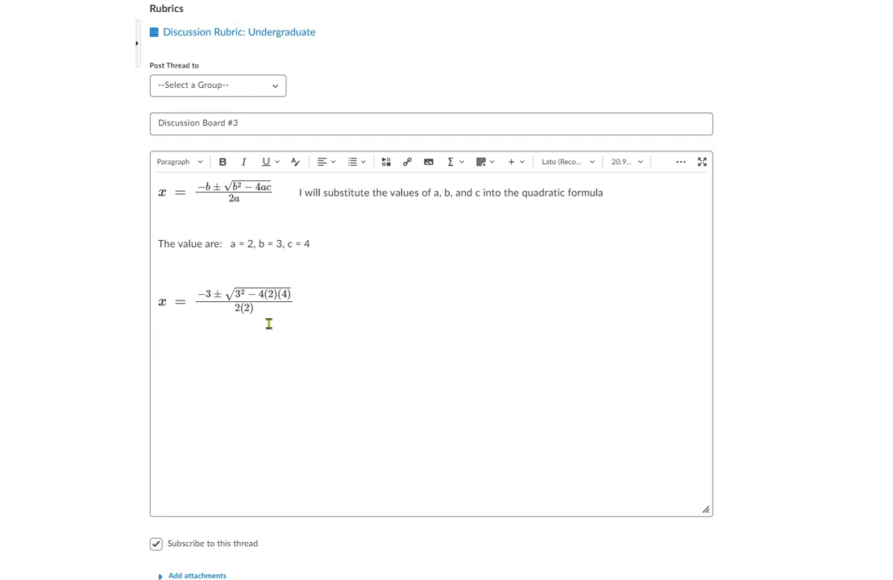
- Move the substitution sentence below the first formula after a blank line, and close the gap between it and the line of values
{"action": "left_click", "coordinate": [314, 371]}
{"action": "left_click", "coordinate": [313, 305]}
{"action": "left_click", "coordinate": [296, 191]}
{"action": "key", "text": "Return"}
{"action": "key", "text": "Delete"}
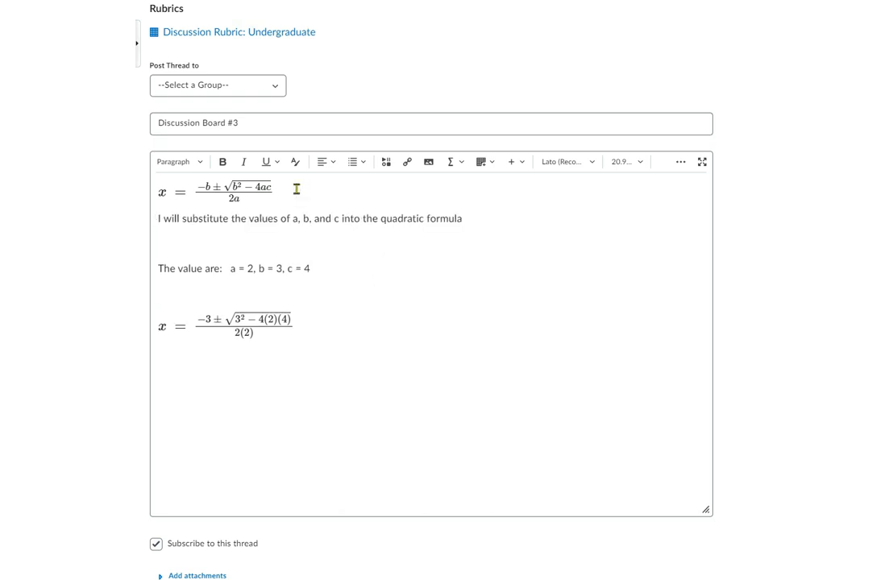
{"action": "key", "text": "Return"}
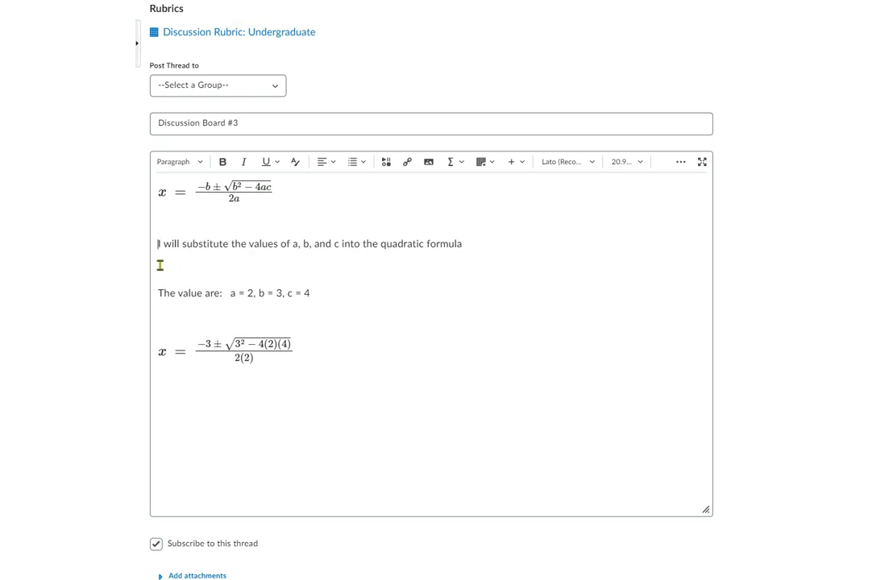
{"action": "key", "text": "BackSpace"}
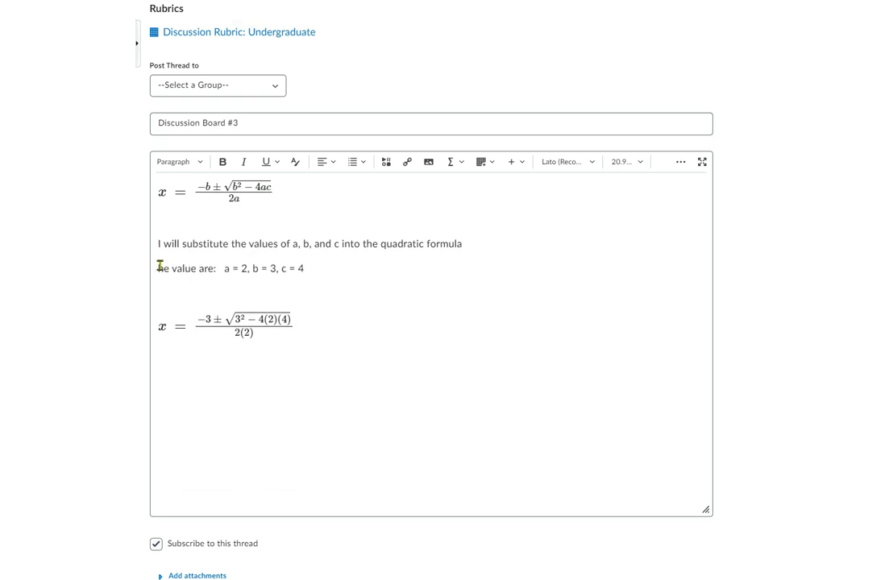
{"action": "type", "text": "T"}
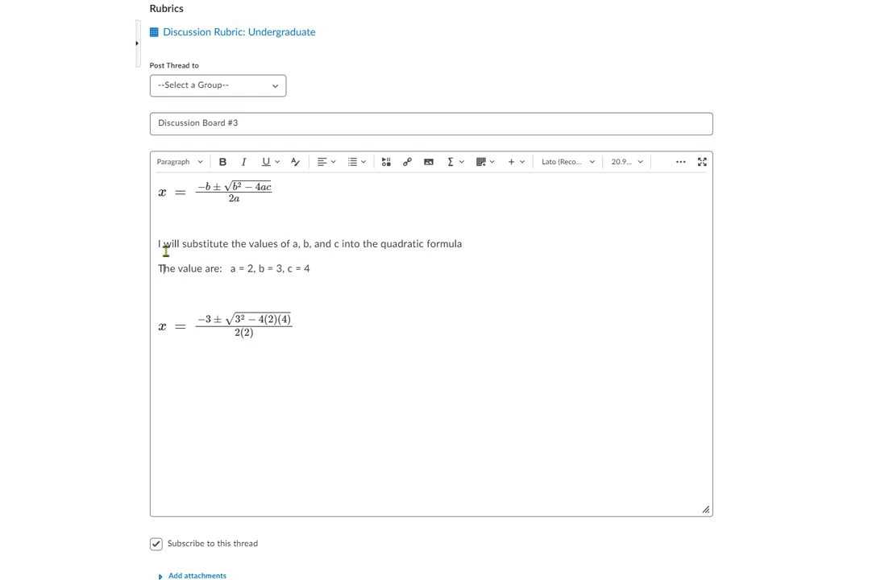
- Bold the substitution sentence and the line of values, and bring up the colour choices for that text
{"action": "left_click_drag", "start_coordinate": [155, 241], "coordinate": [488, 277]}
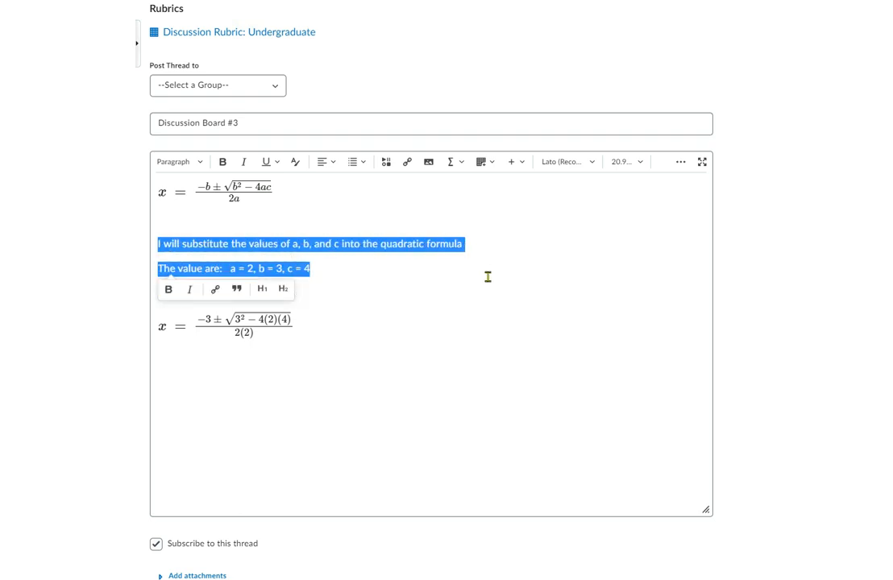
{"action": "left_click", "coordinate": [222, 164]}
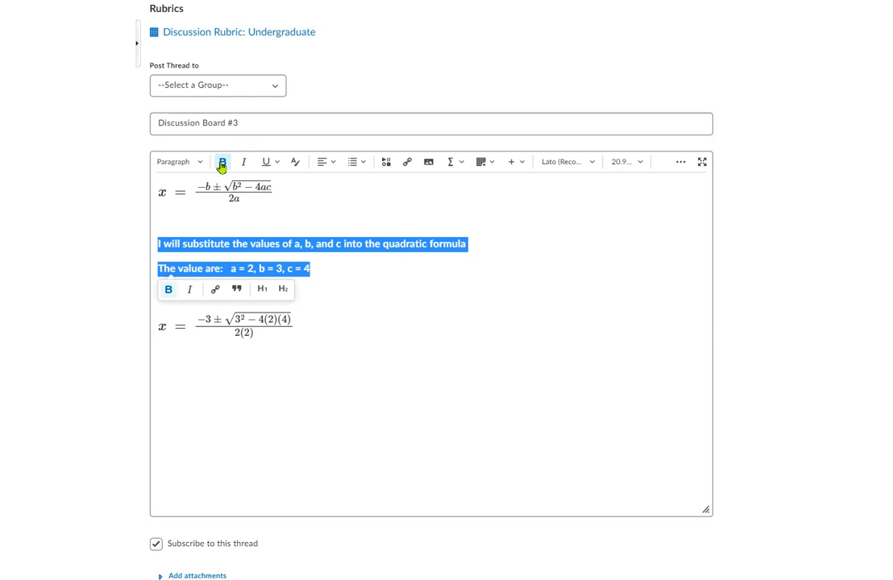
{"action": "left_click", "coordinate": [297, 163]}
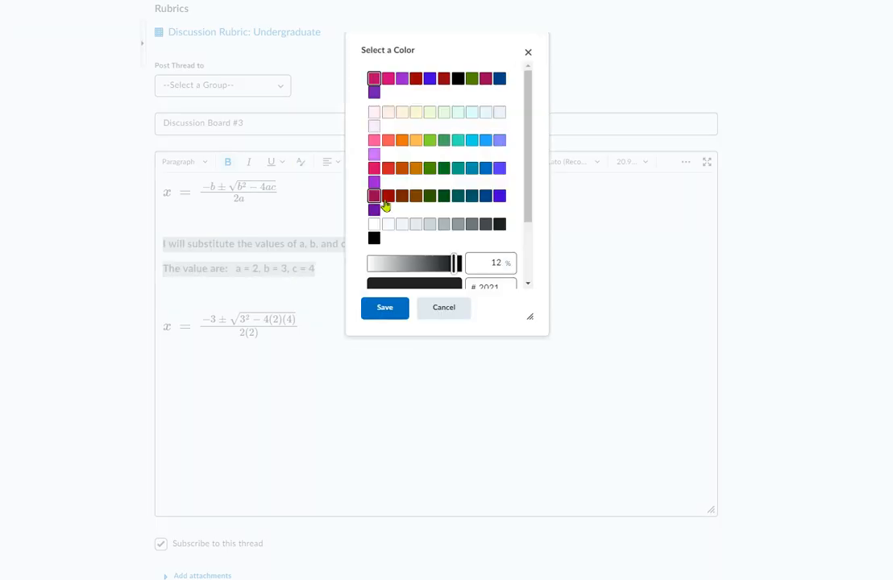
- Try the dark indigo swatch for the two explanatory lines and check its small and large text contrast
{"action": "left_click", "coordinate": [500, 195]}
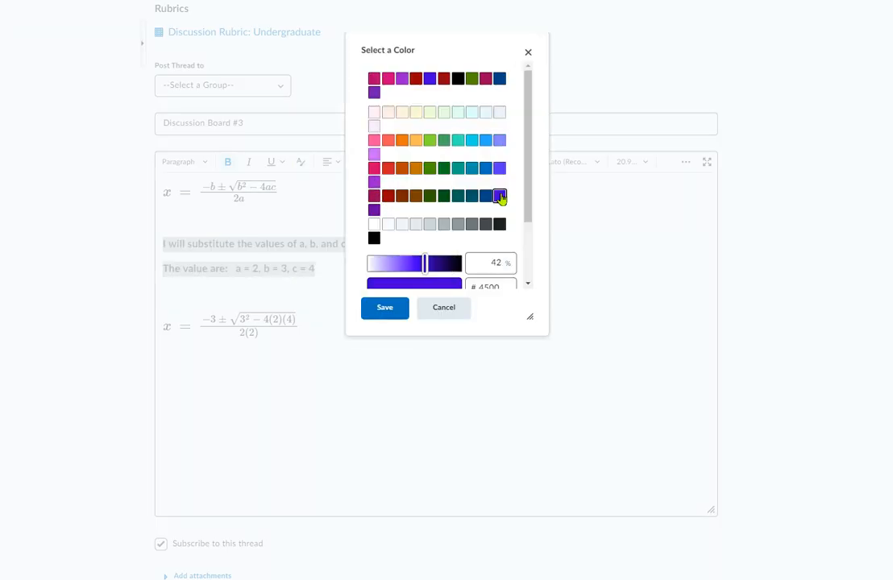
{"action": "left_click_drag", "start_coordinate": [530, 211], "coordinate": [530, 277]}
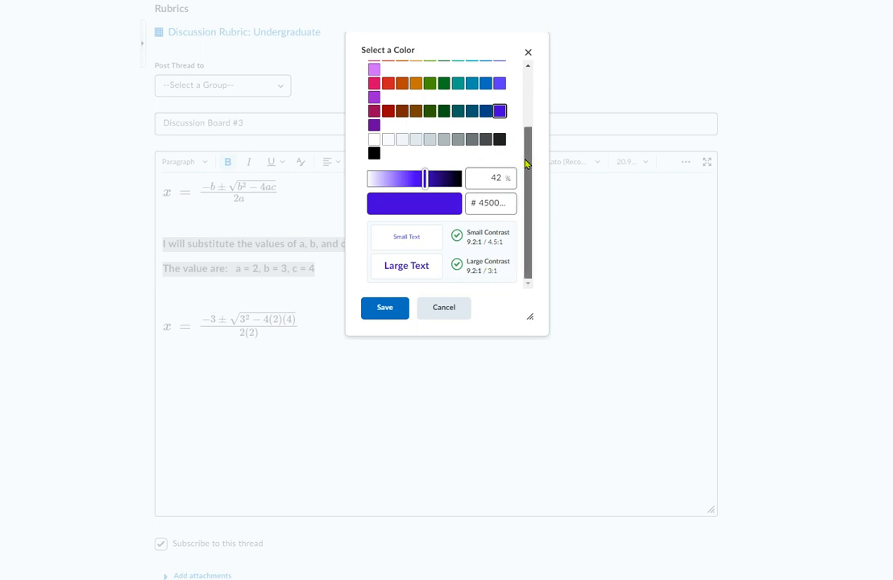
{"action": "scroll", "coordinate": [526, 169], "scroll_direction": "up", "scroll_amount": 1}
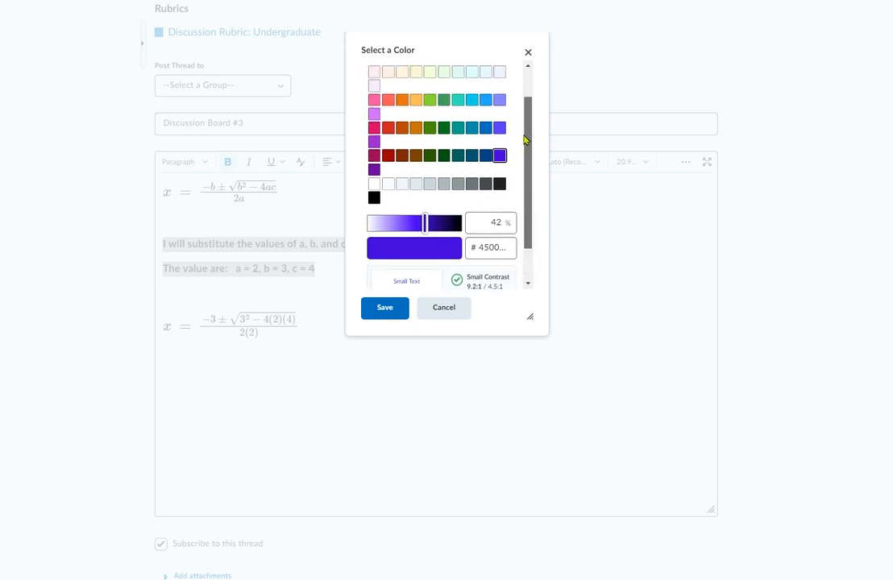
- Colour the two explanatory lines with the orange ffba59 swatch darkened to 27% so it meets the contrast requirements
{"action": "left_click", "coordinate": [416, 101]}
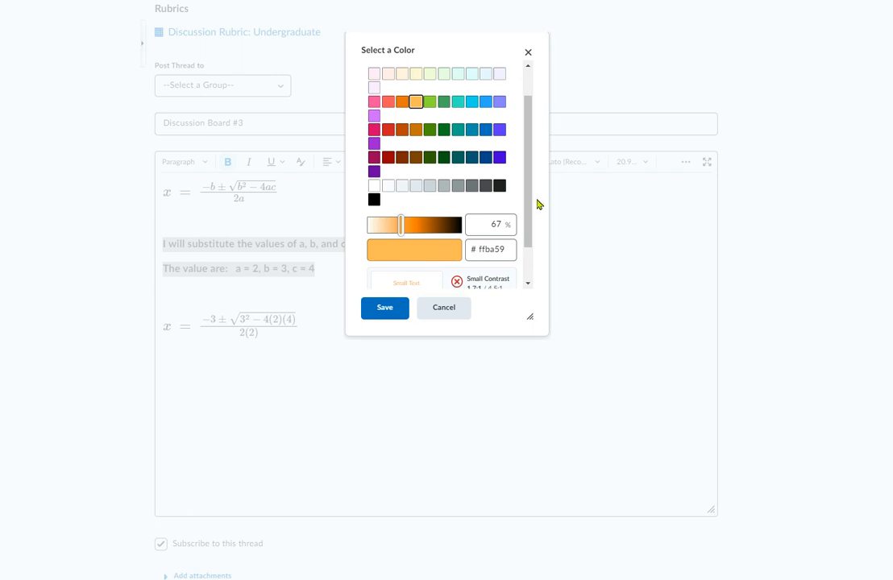
{"action": "left_click_drag", "start_coordinate": [530, 198], "coordinate": [529, 250]}
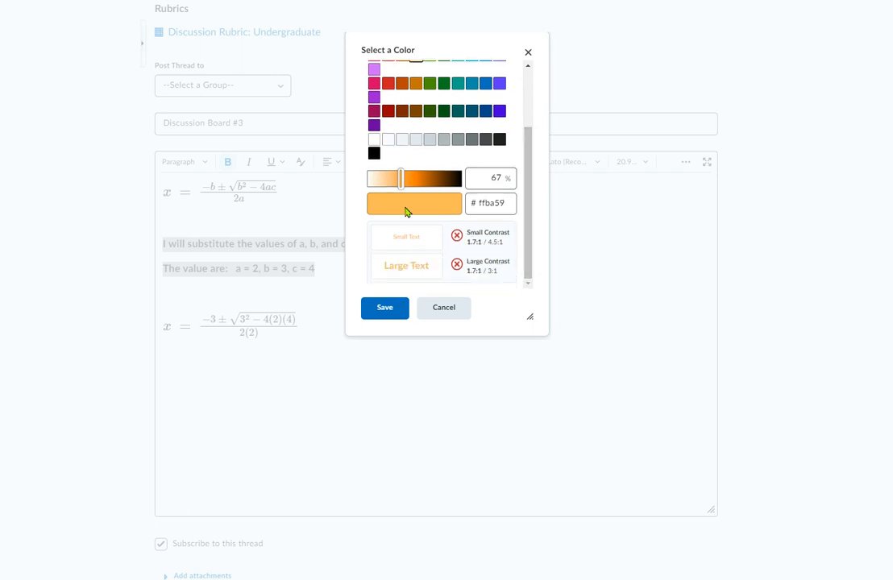
{"action": "left_click_drag", "start_coordinate": [400, 179], "coordinate": [450, 192]}
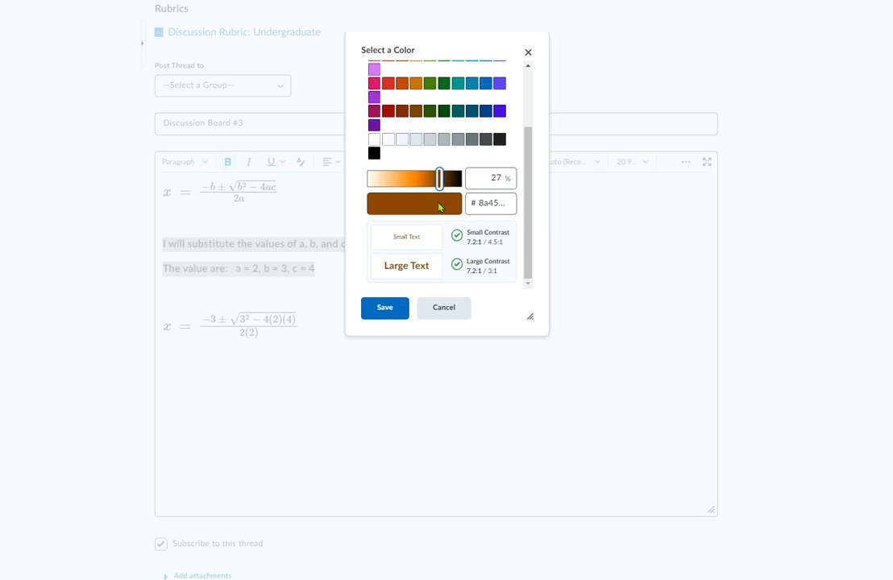
{"action": "left_click", "coordinate": [385, 311]}
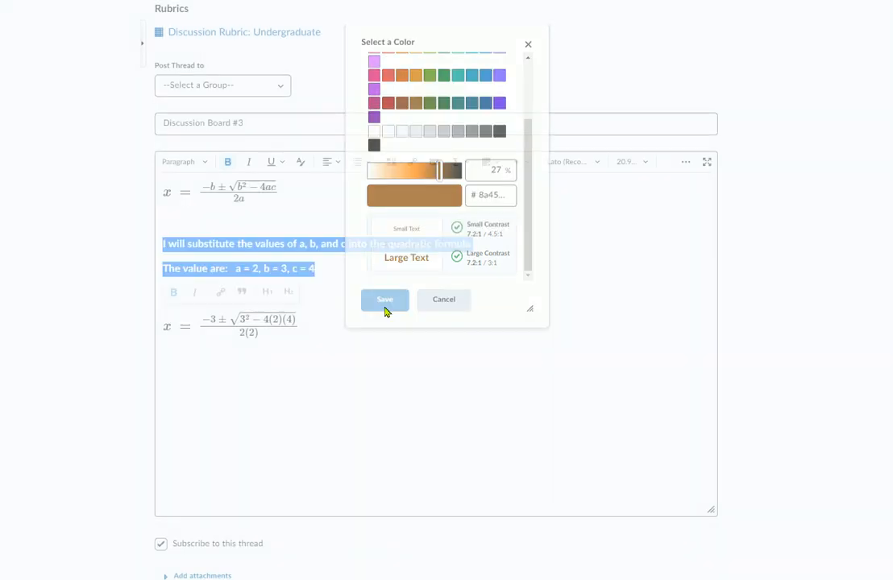
{"action": "left_click", "coordinate": [466, 293]}
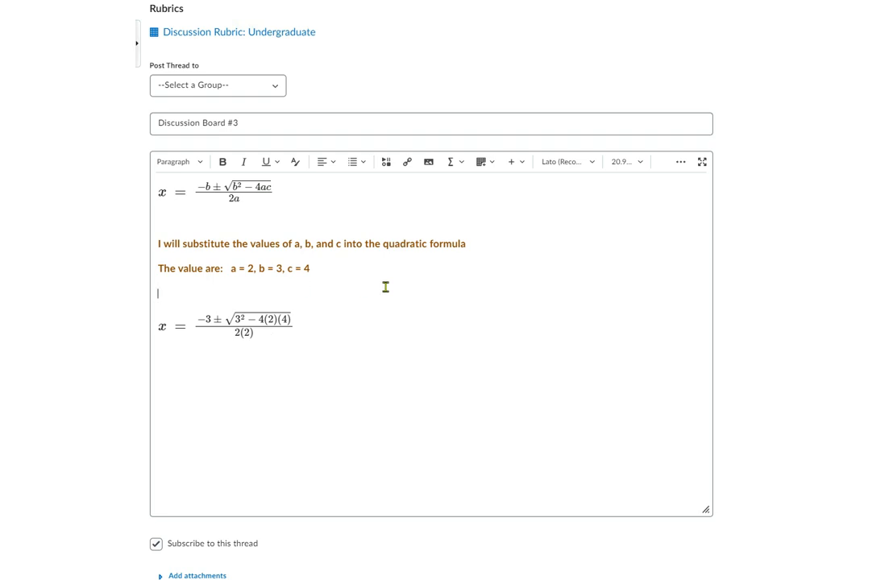
- Set the substitution sentence and the line of values to the Tahoma font at 20px
{"action": "scroll", "coordinate": [385, 285], "scroll_direction": "up", "scroll_amount": 1}
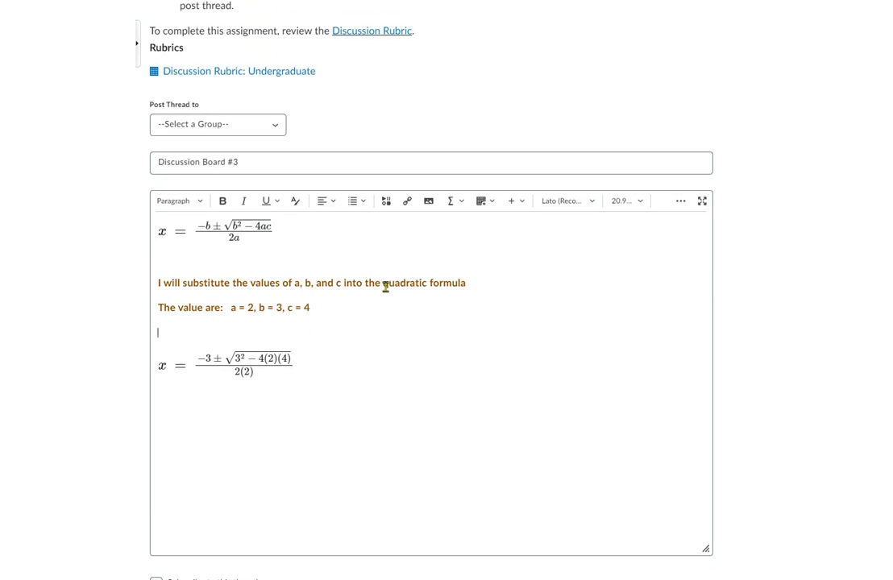
{"action": "scroll", "coordinate": [385, 285], "scroll_direction": "up", "scroll_amount": 1}
{"action": "scroll", "coordinate": [386, 285], "scroll_direction": "down", "scroll_amount": 3}
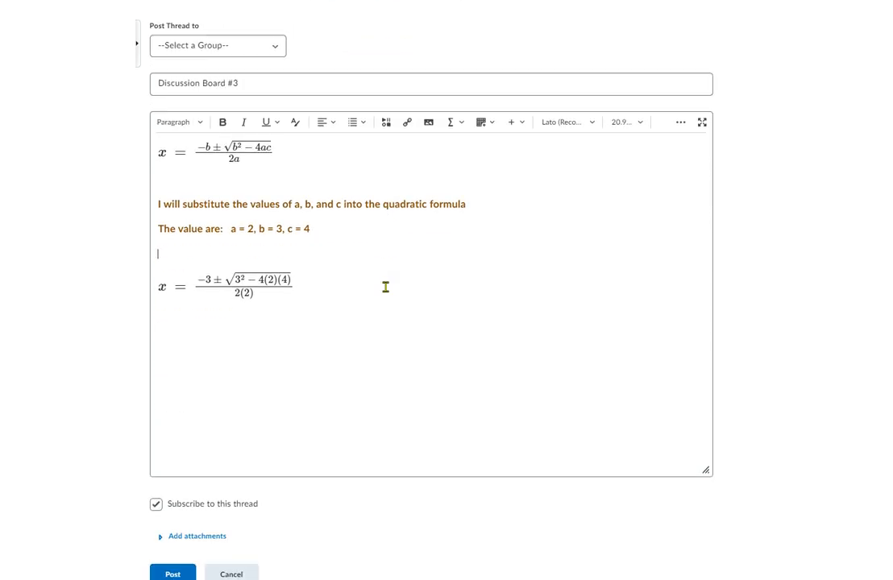
{"action": "left_click_drag", "start_coordinate": [158, 204], "coordinate": [338, 229]}
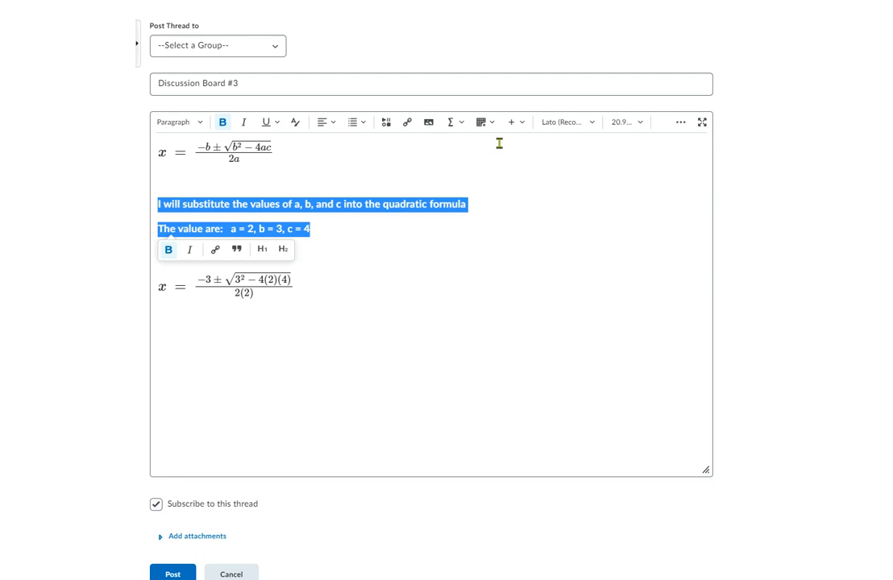
{"action": "left_click", "coordinate": [591, 122]}
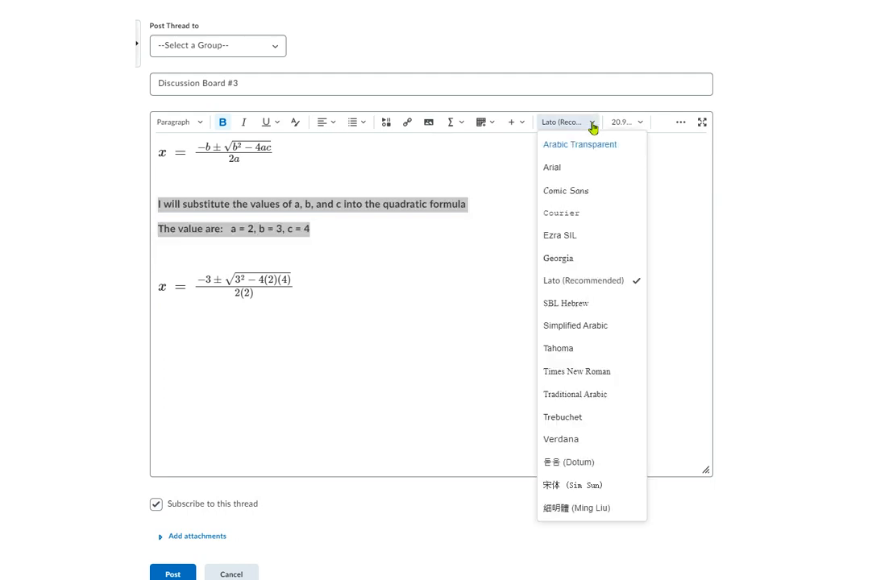
{"action": "left_click", "coordinate": [560, 348]}
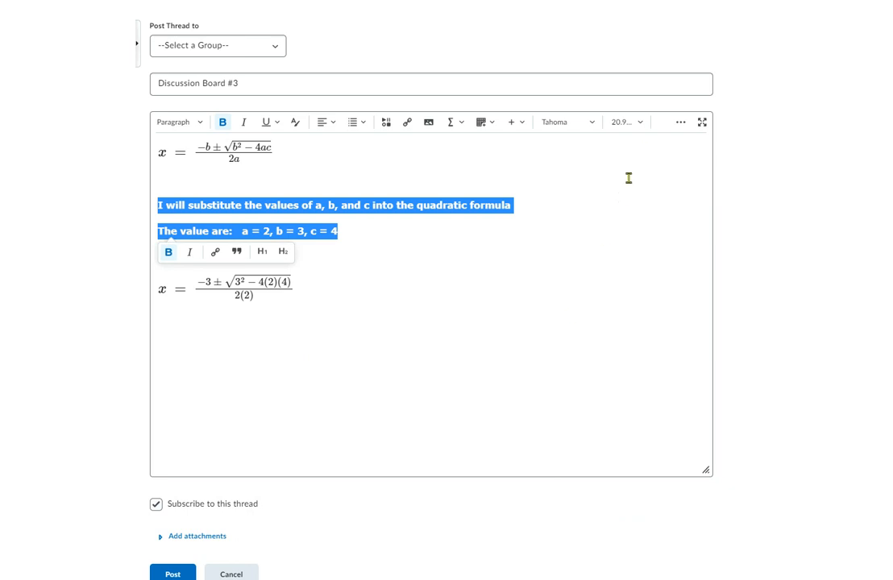
{"action": "left_click", "coordinate": [639, 122]}
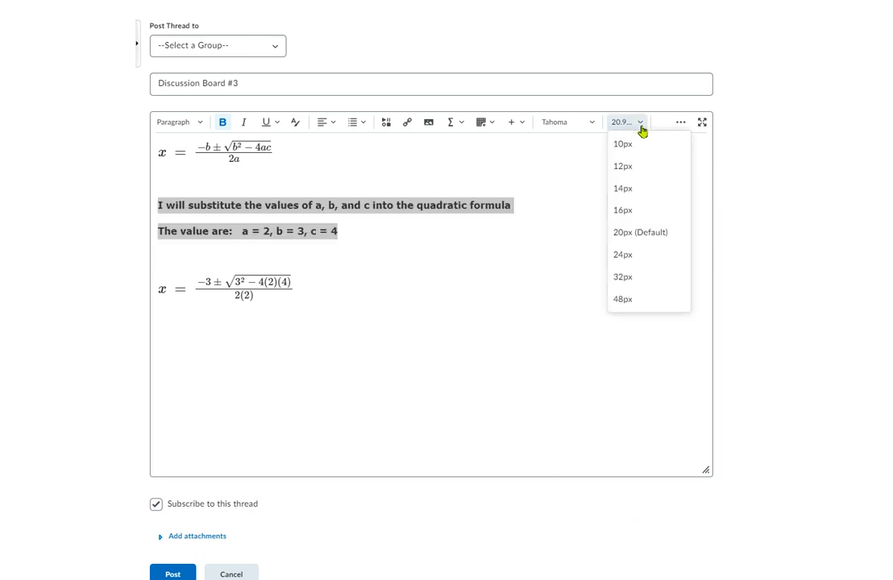
{"action": "left_click", "coordinate": [637, 234]}
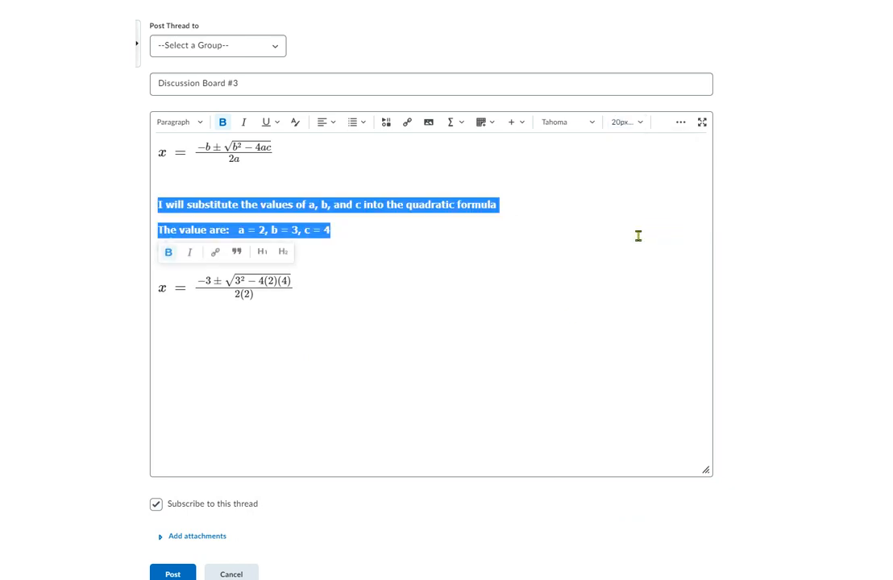
{"action": "left_click", "coordinate": [444, 297]}
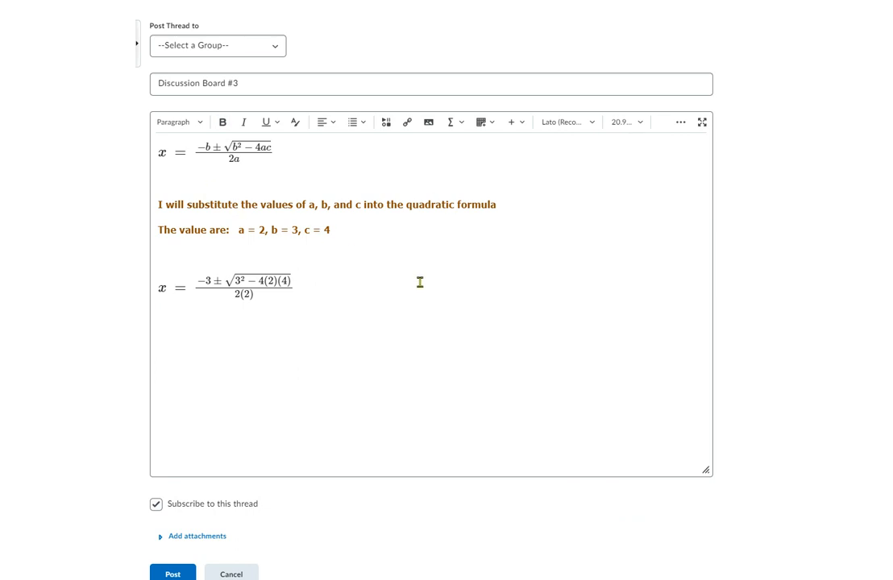
- Add two line breaks after the second equation and start inserting an image from the computer
{"action": "scroll", "coordinate": [418, 282], "scroll_direction": "down", "scroll_amount": 1}
{"action": "scroll", "coordinate": [420, 282], "scroll_direction": "up", "scroll_amount": 2}
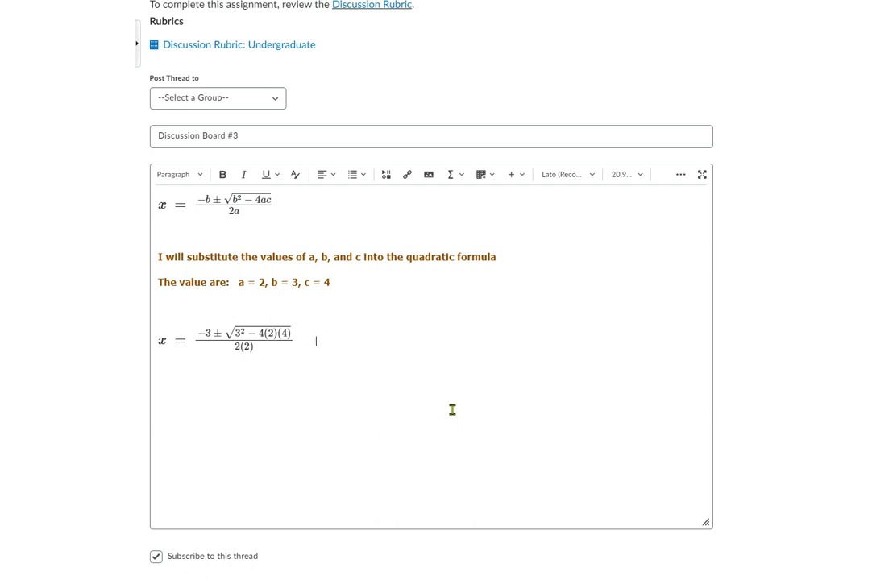
{"action": "key", "text": "Return"}
{"action": "key", "text": "Return"}
{"action": "left_click", "coordinate": [429, 176]}
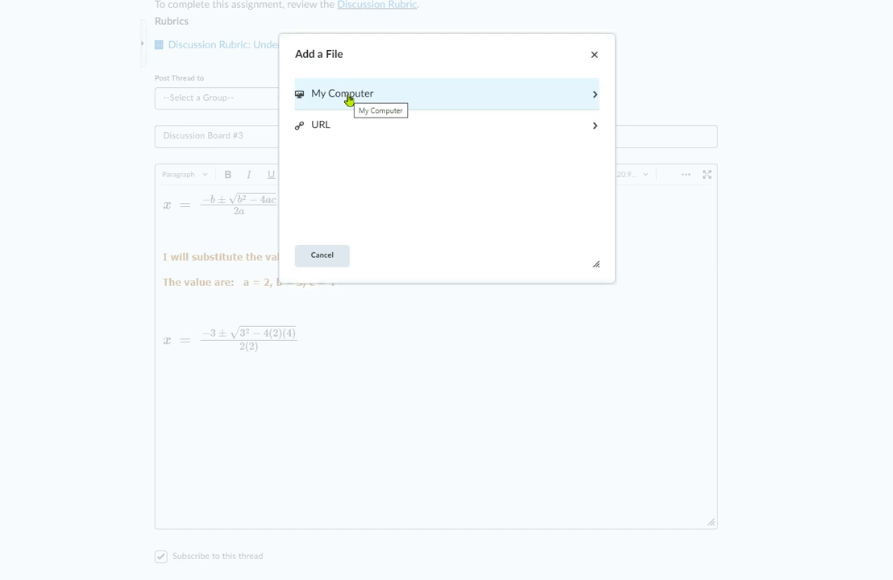
{"action": "double_click", "coordinate": [348, 100]}
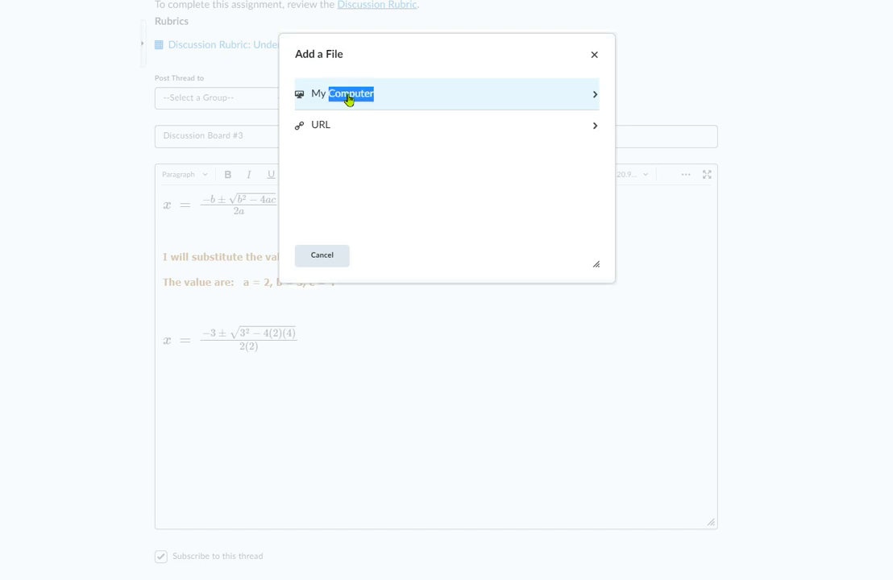
{"action": "left_click", "coordinate": [353, 115]}
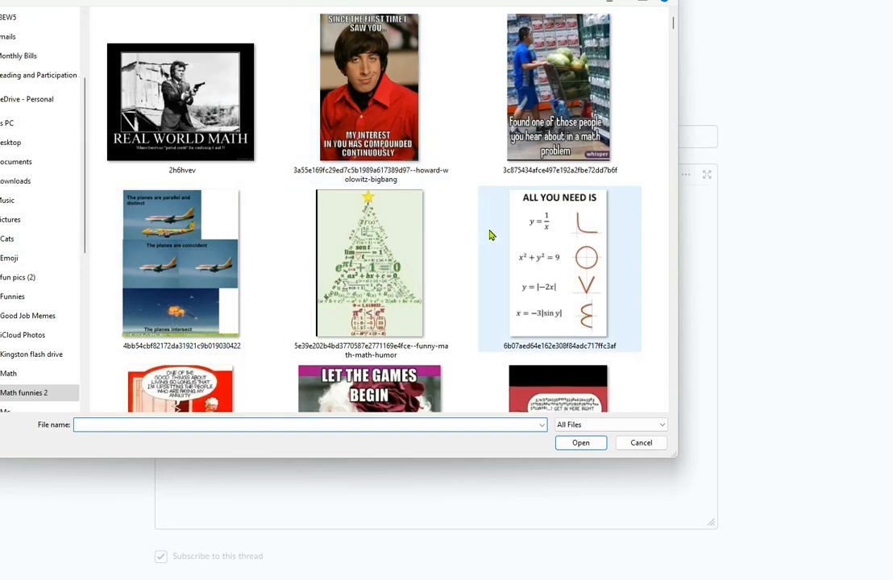
- Insert the "ALL YOU NEED IS" image 6b07aed64e162e308f84adc717ffc3af from the Math funnies 2 folder and mark it as decorative
{"action": "scroll", "coordinate": [489, 235], "scroll_direction": "down", "scroll_amount": 2}
{"action": "left_click", "coordinate": [560, 142]}
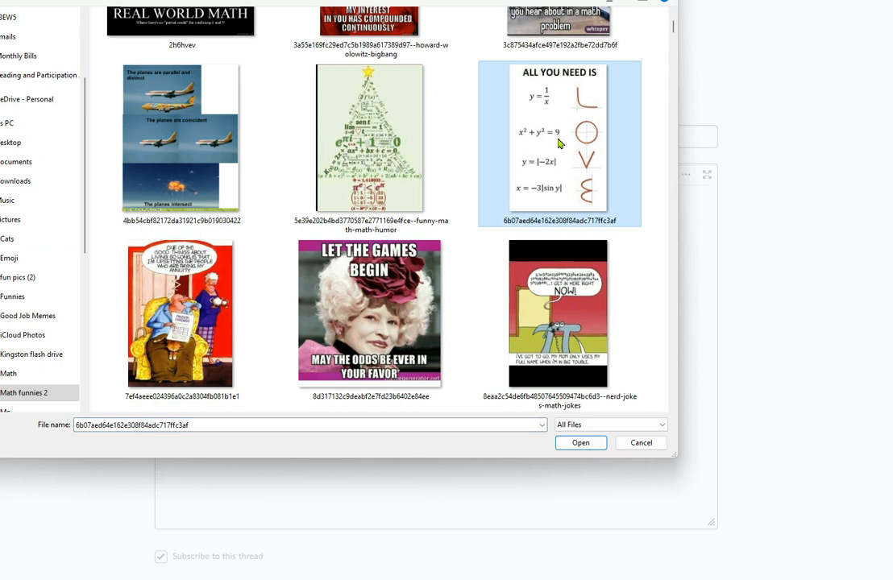
{"action": "left_click", "coordinate": [581, 442]}
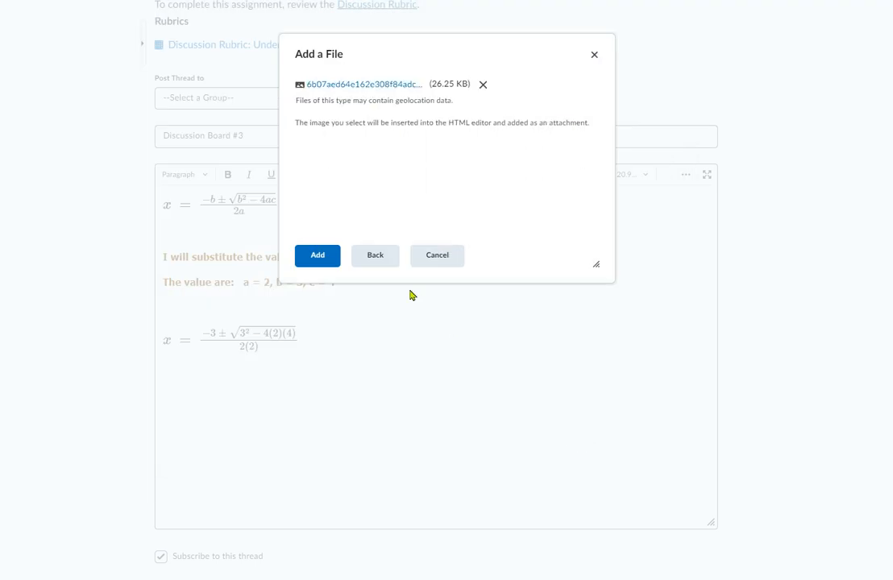
{"action": "left_click", "coordinate": [317, 258]}
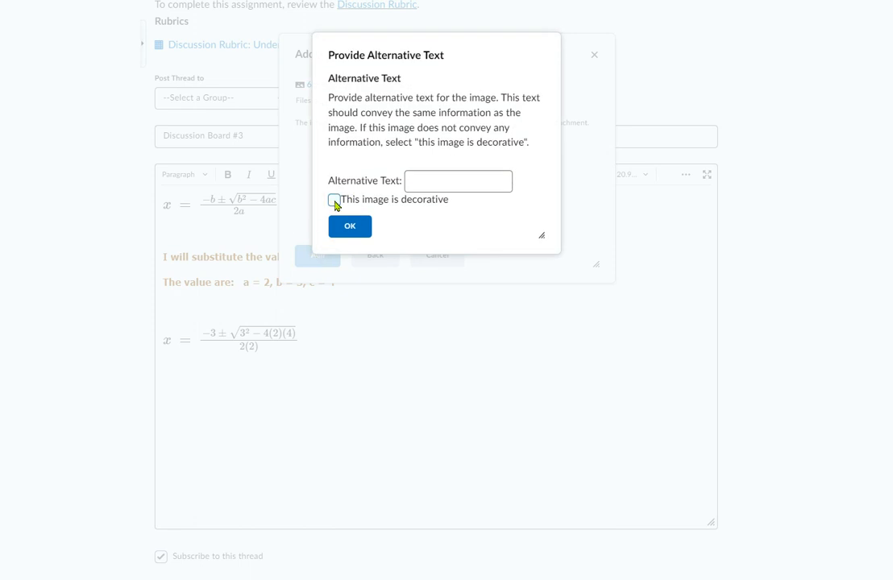
{"action": "left_click", "coordinate": [334, 201]}
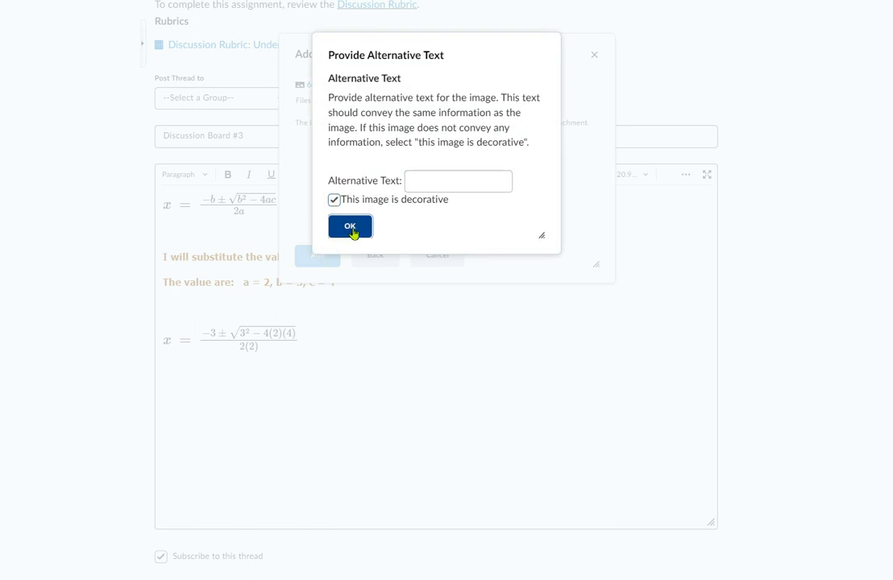
{"action": "left_click", "coordinate": [351, 228]}
{"action": "scroll", "coordinate": [496, 399], "scroll_direction": "down", "scroll_amount": 5}
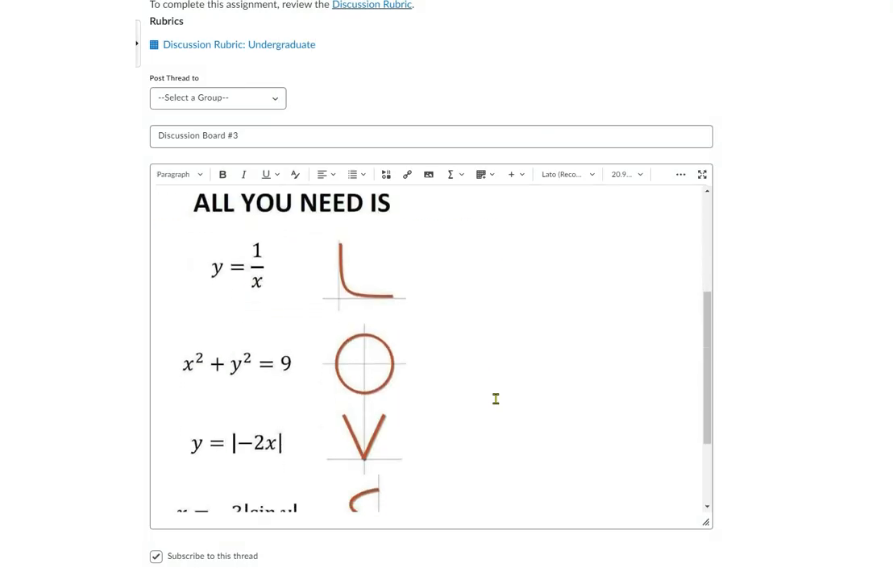
{"action": "scroll", "coordinate": [496, 399], "scroll_direction": "up", "scroll_amount": 2}
{"action": "scroll", "coordinate": [495, 399], "scroll_direction": "down", "scroll_amount": 6}
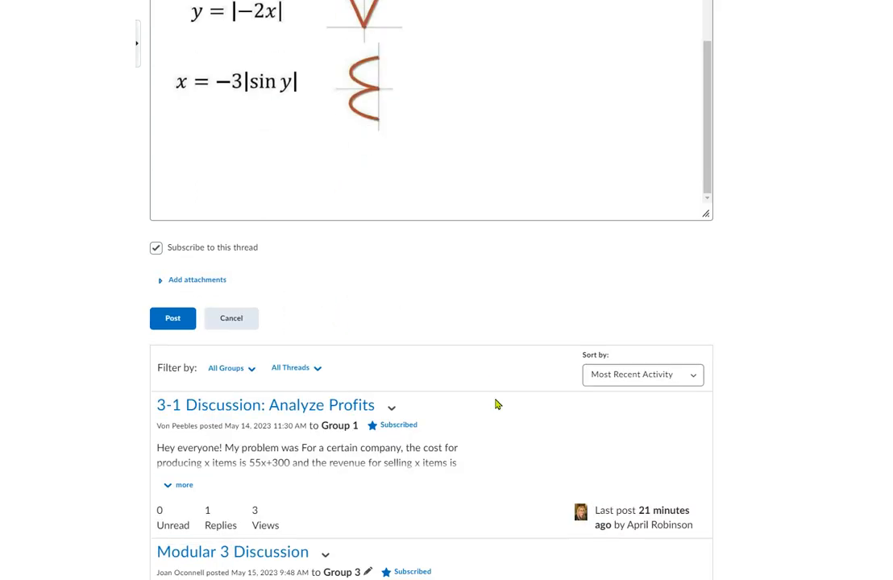
{"action": "scroll", "coordinate": [359, 268], "scroll_direction": "up", "scroll_amount": 5}
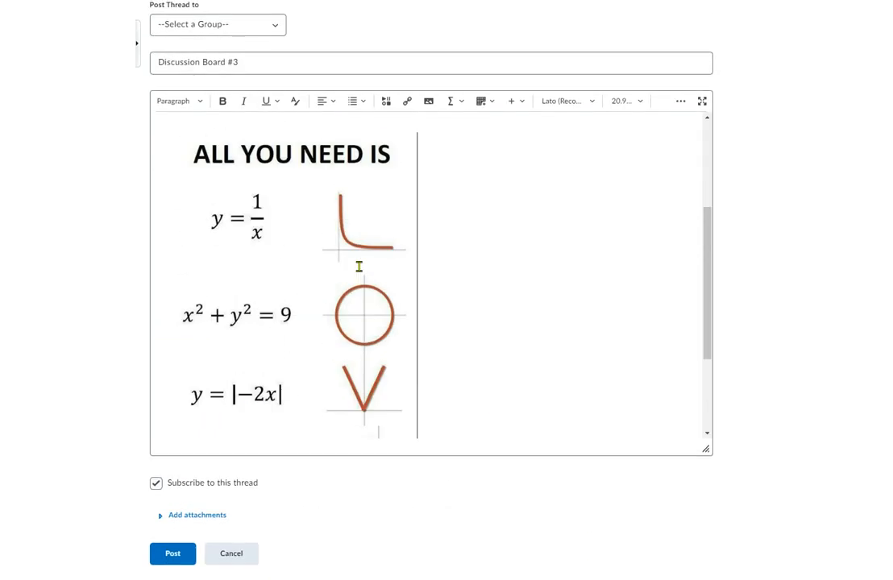
{"action": "scroll", "coordinate": [359, 268], "scroll_direction": "up", "scroll_amount": 5}
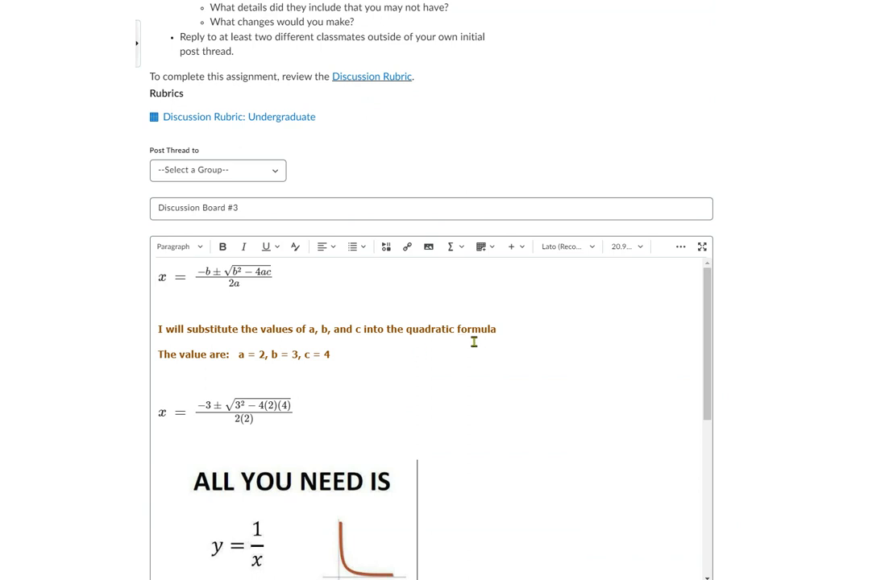